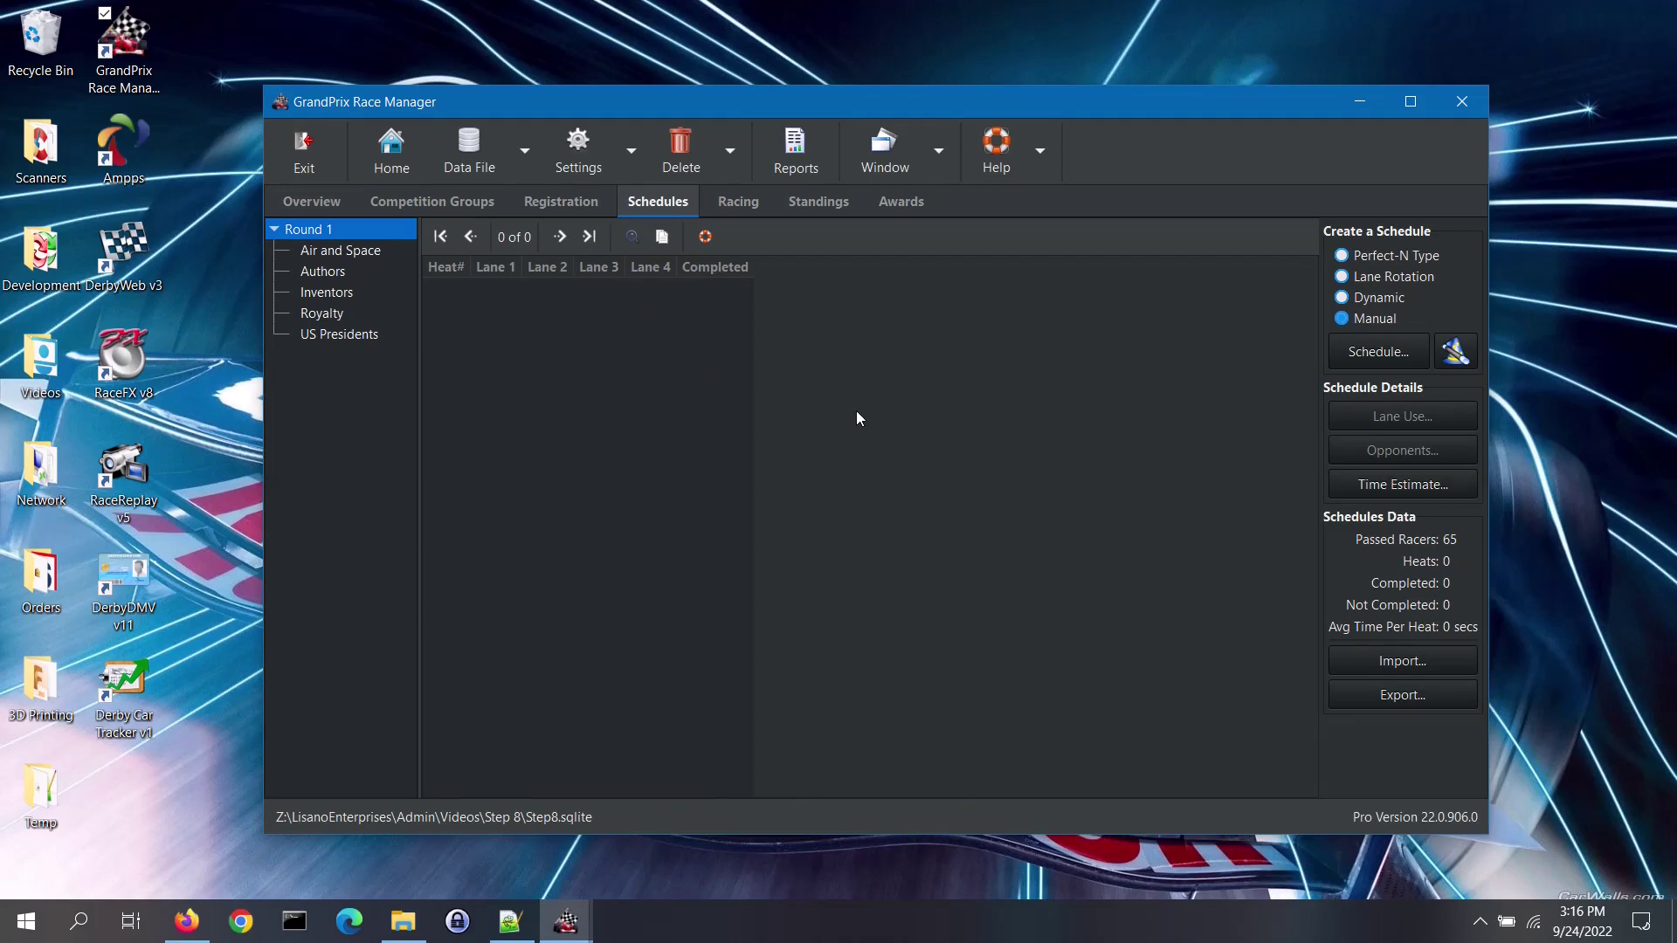
# Step: Start a manual schedule for the Royalty group, assigning cars 60, 57, 64 and 66 to lanes 1 to 4
pyautogui.click(333, 317)
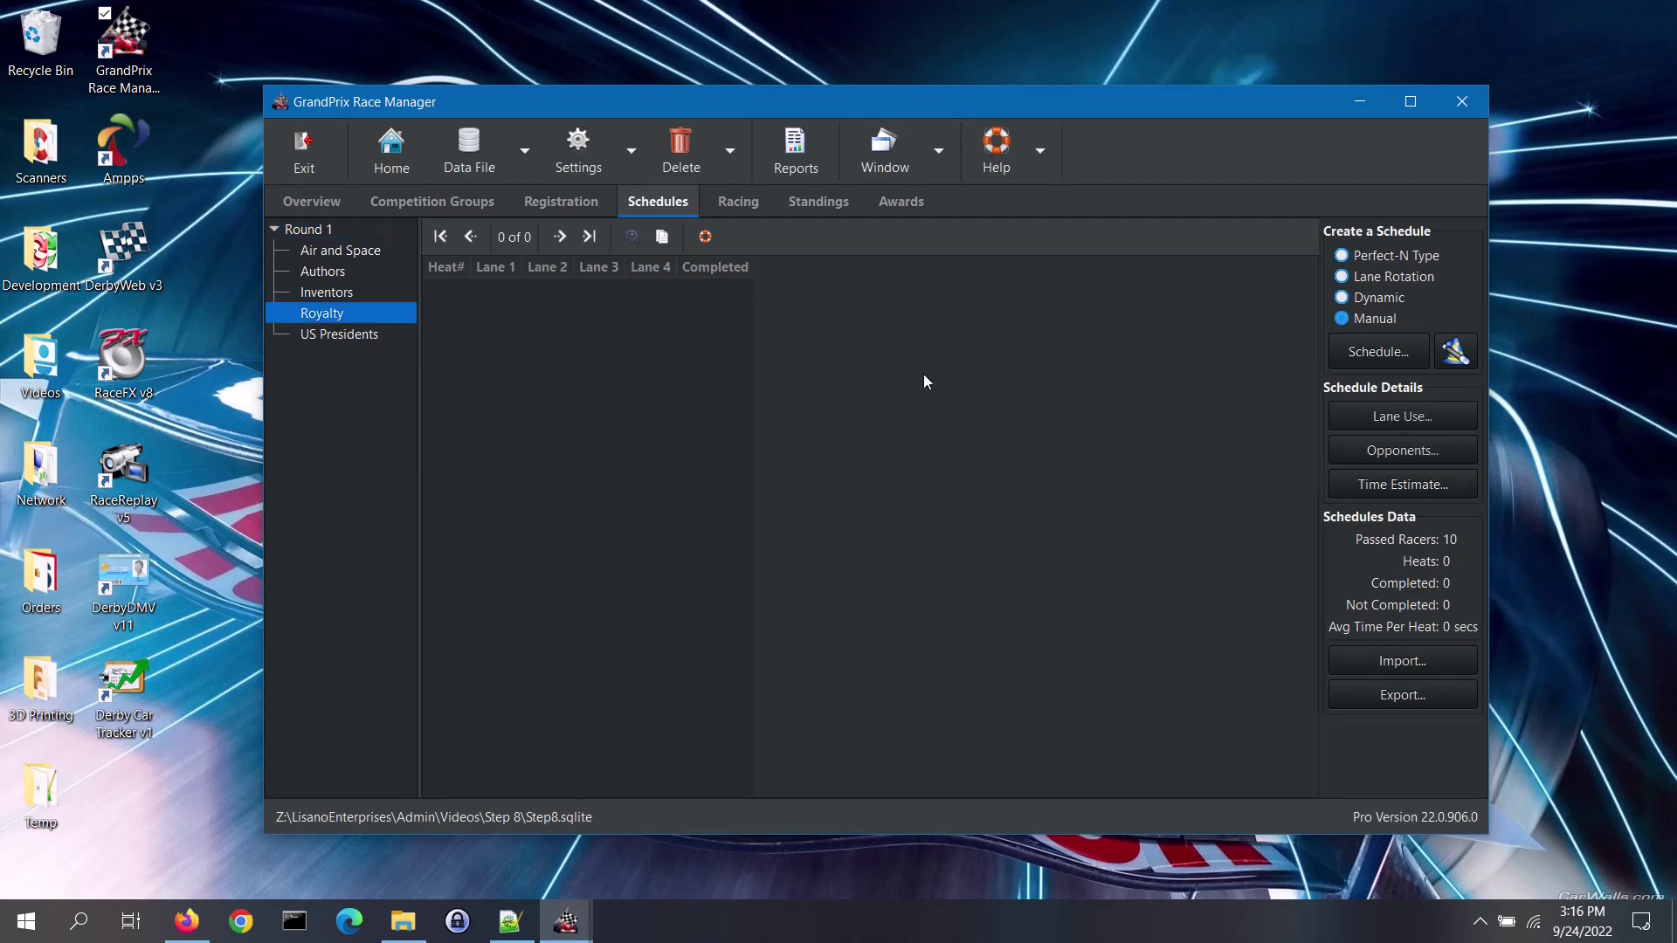
pyautogui.click(1374, 352)
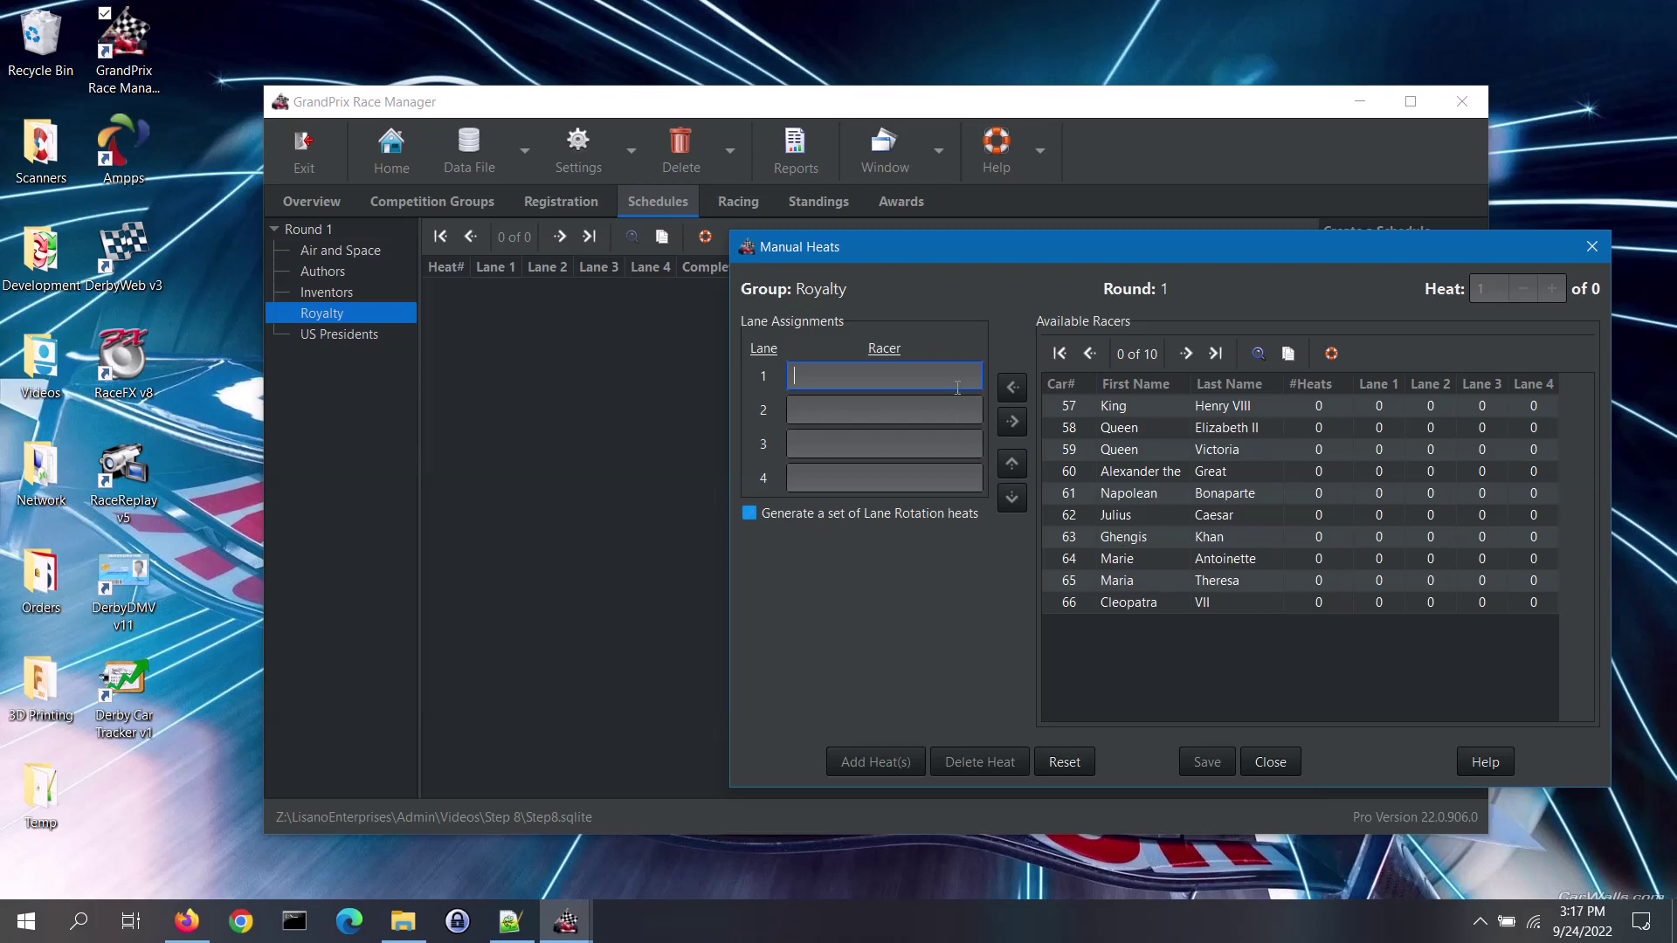
pyautogui.write('60')
pyautogui.press('Return')
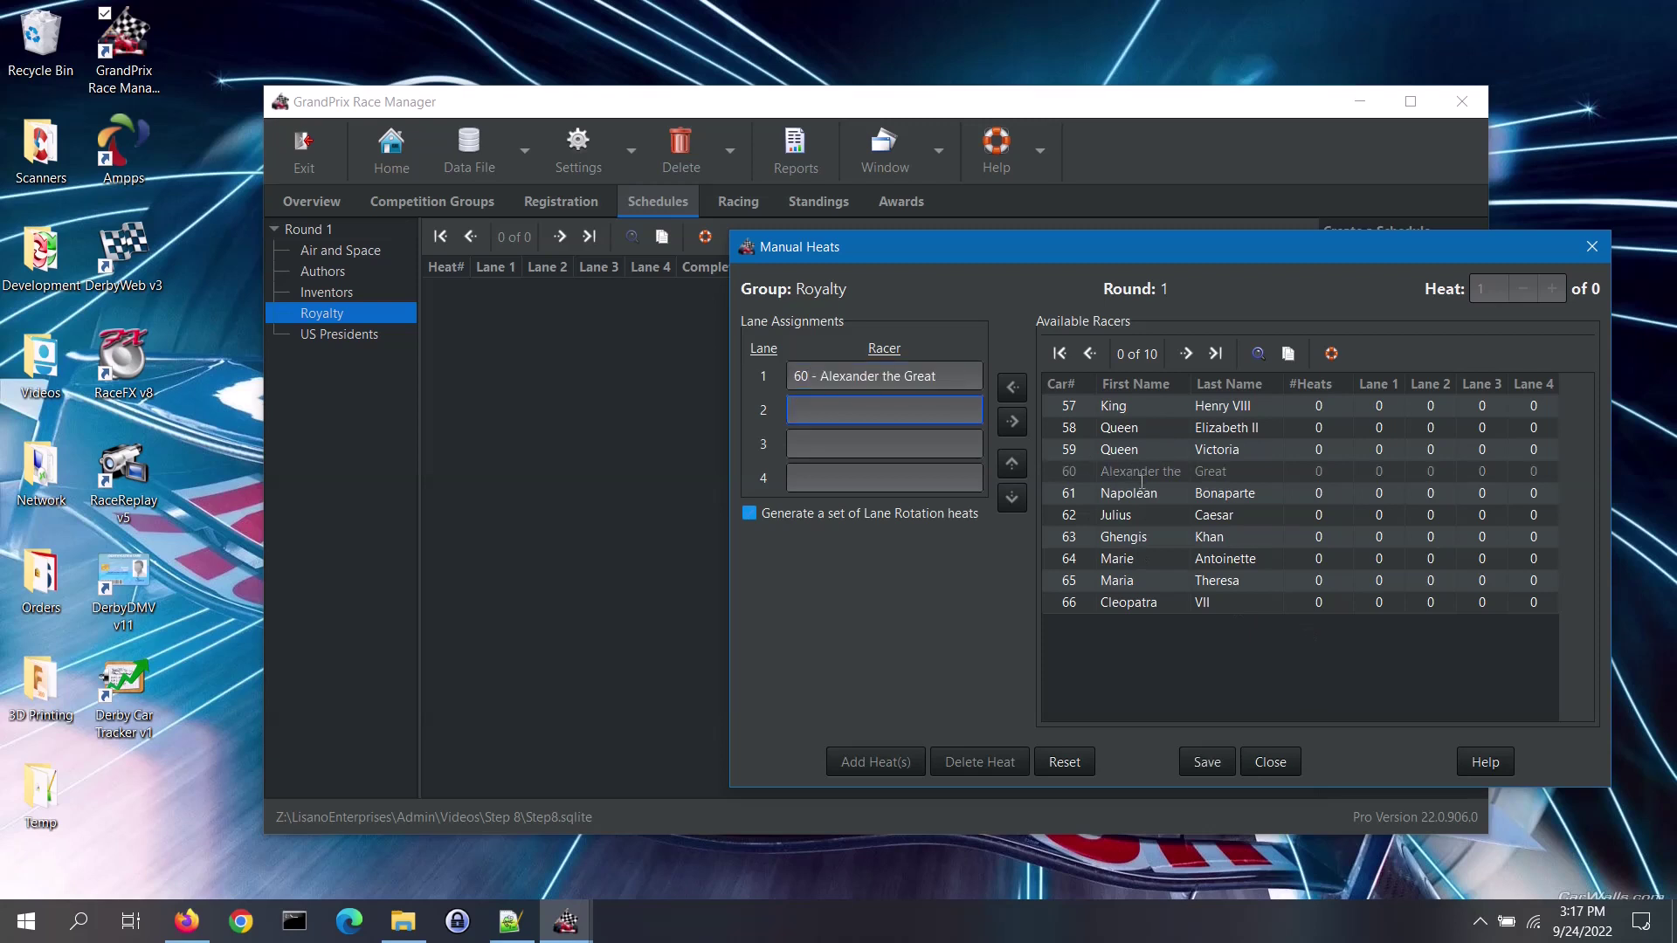
pyautogui.click(1152, 407)
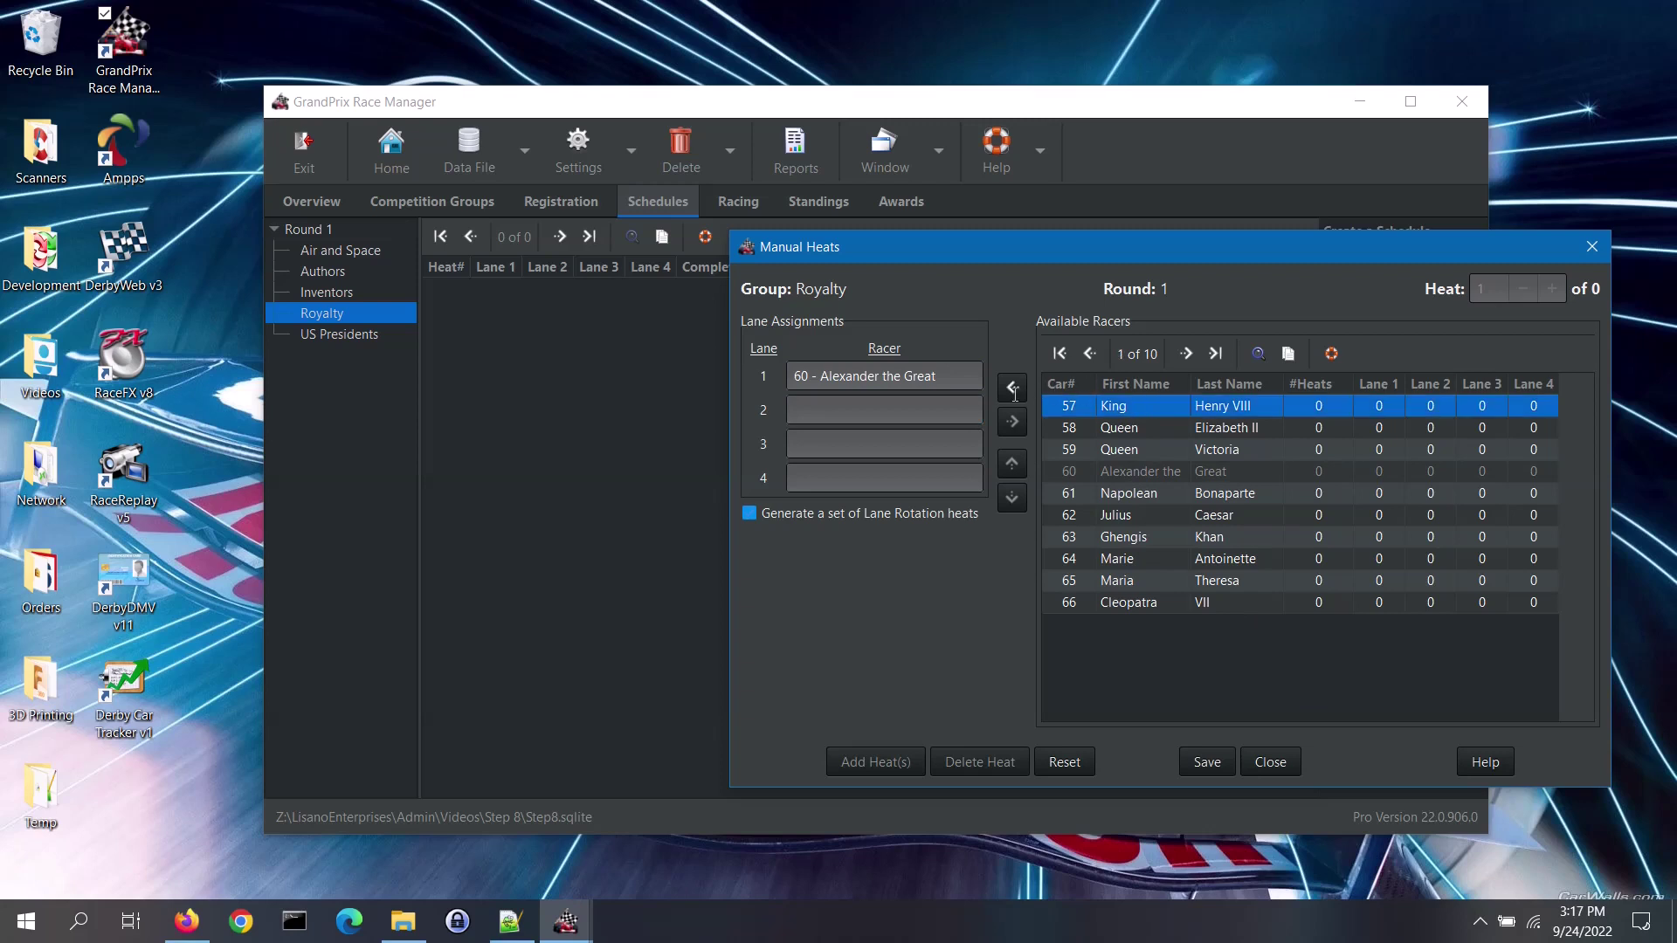
pyautogui.click(1012, 388)
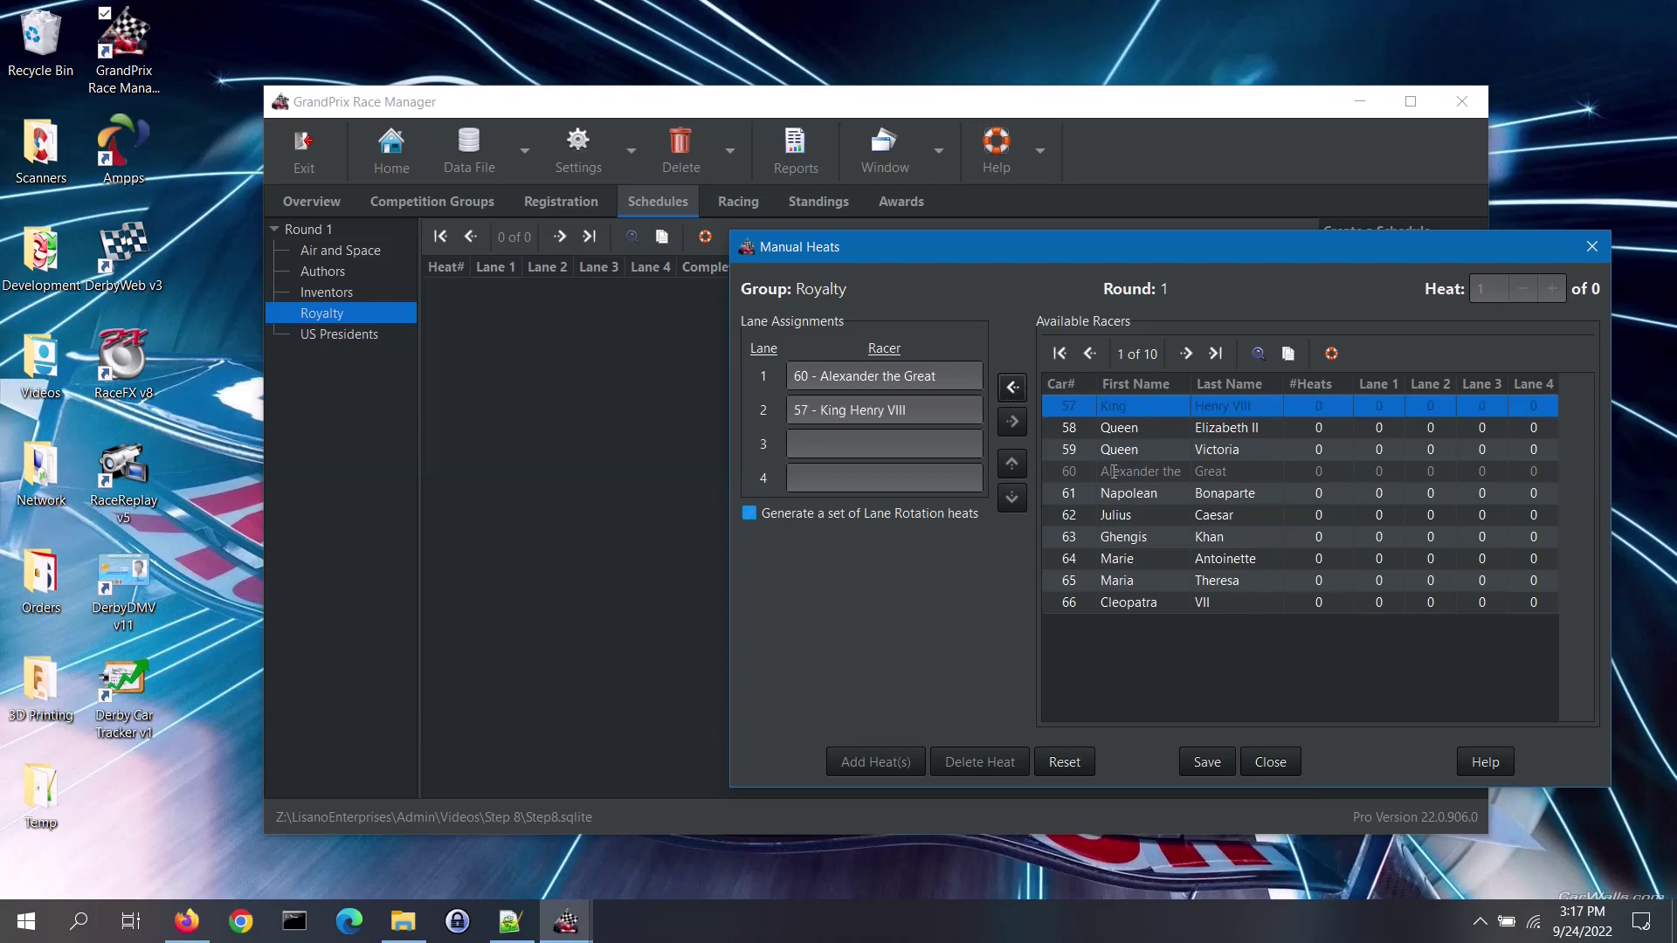
pyautogui.click(1125, 559)
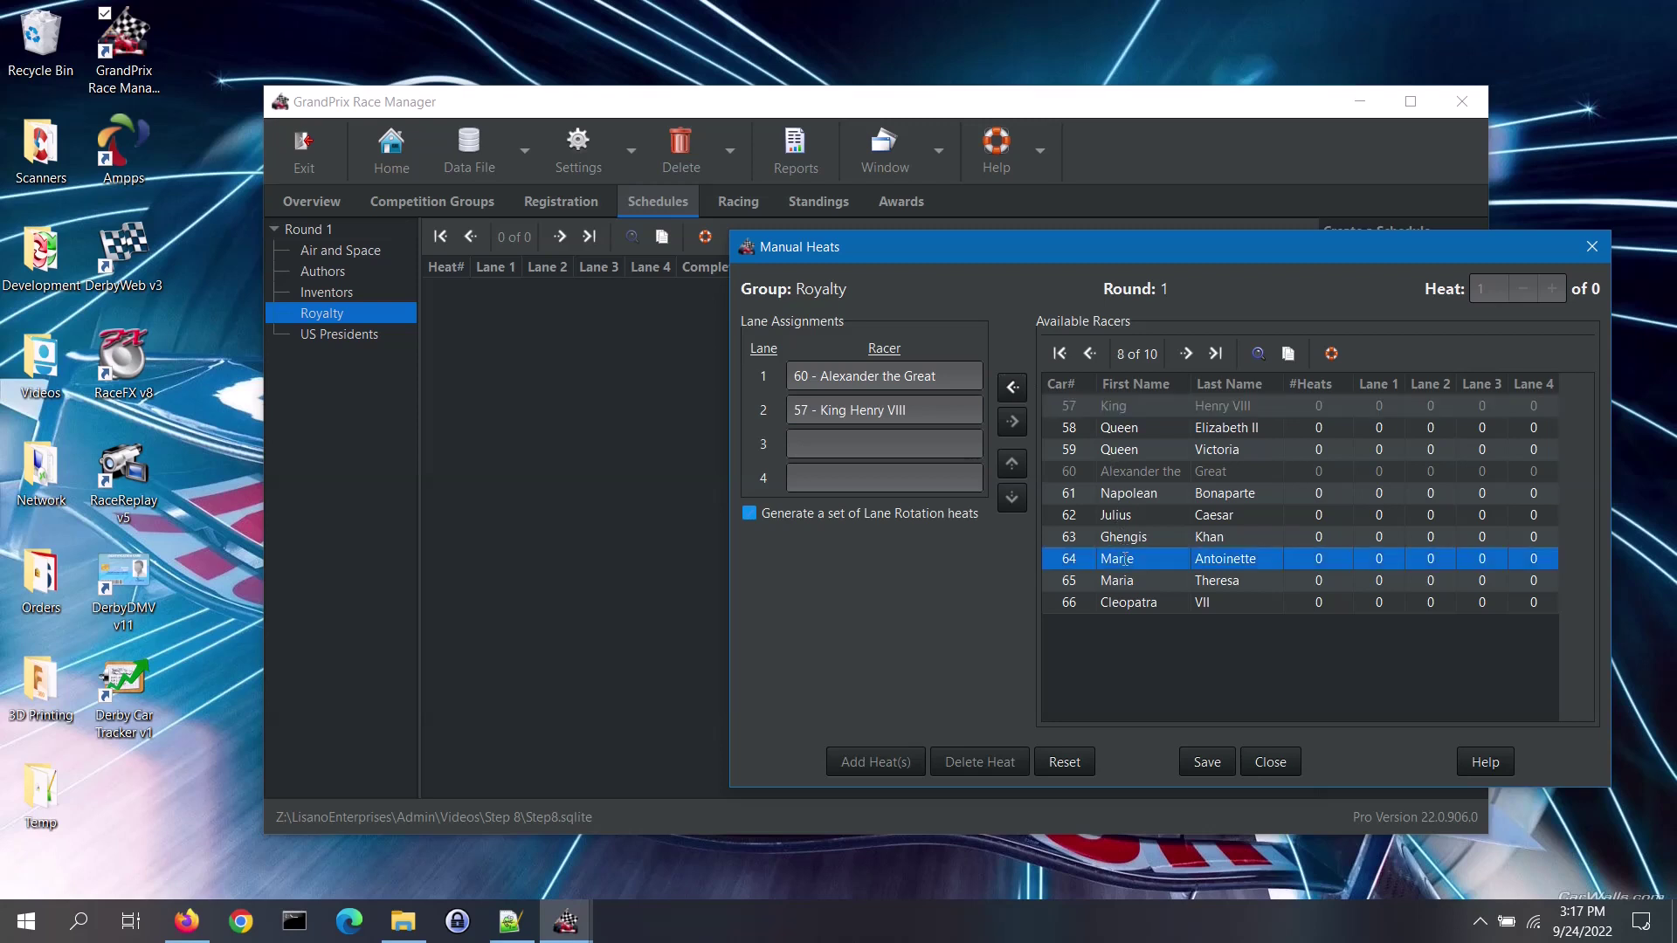
pyautogui.doubleClick(1126, 559)
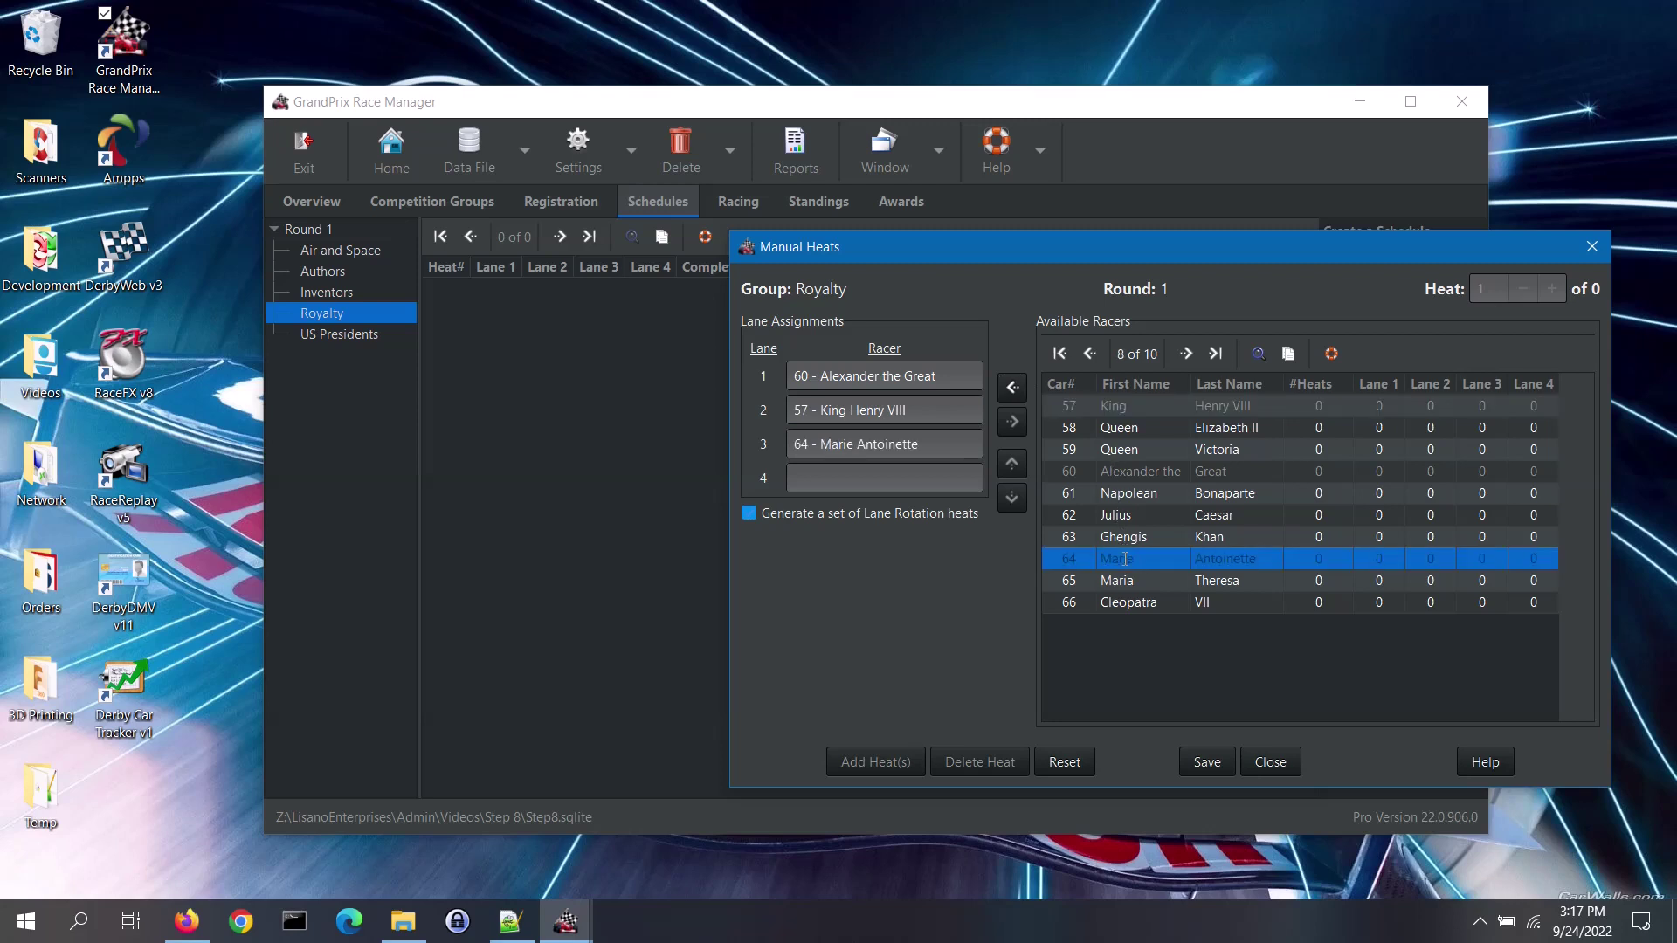
pyautogui.doubleClick(1135, 602)
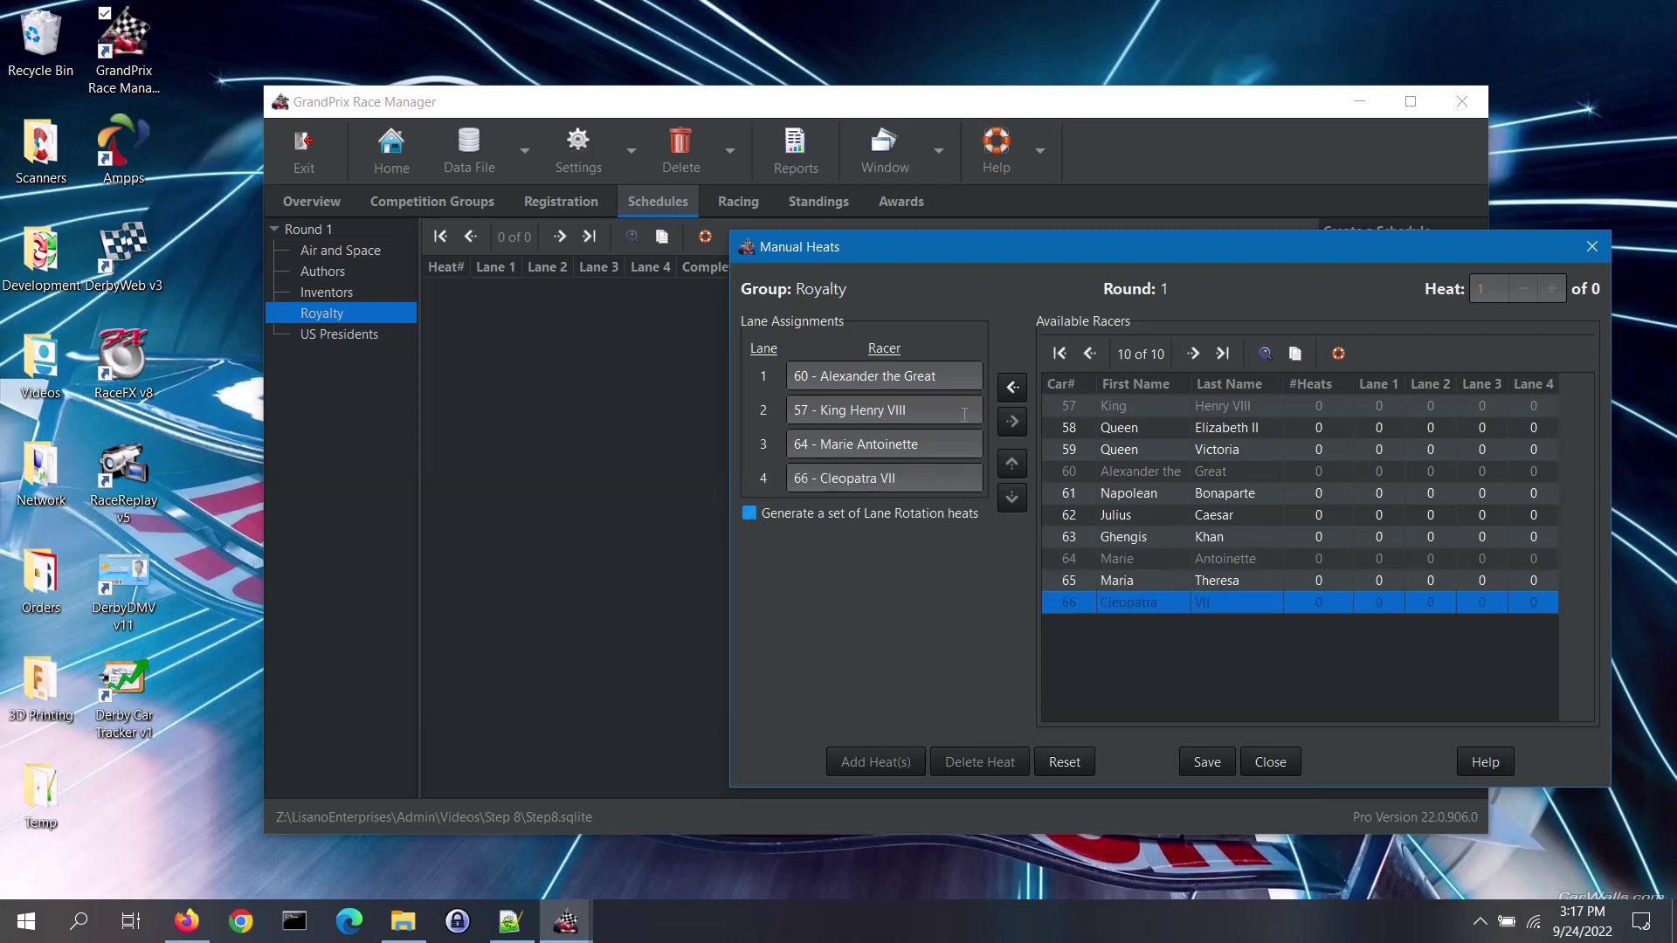
# Step: Remove the racer assigned to lane 2 and put car 61 in that lane instead
pyautogui.click(964, 414)
pyautogui.click(1016, 420)
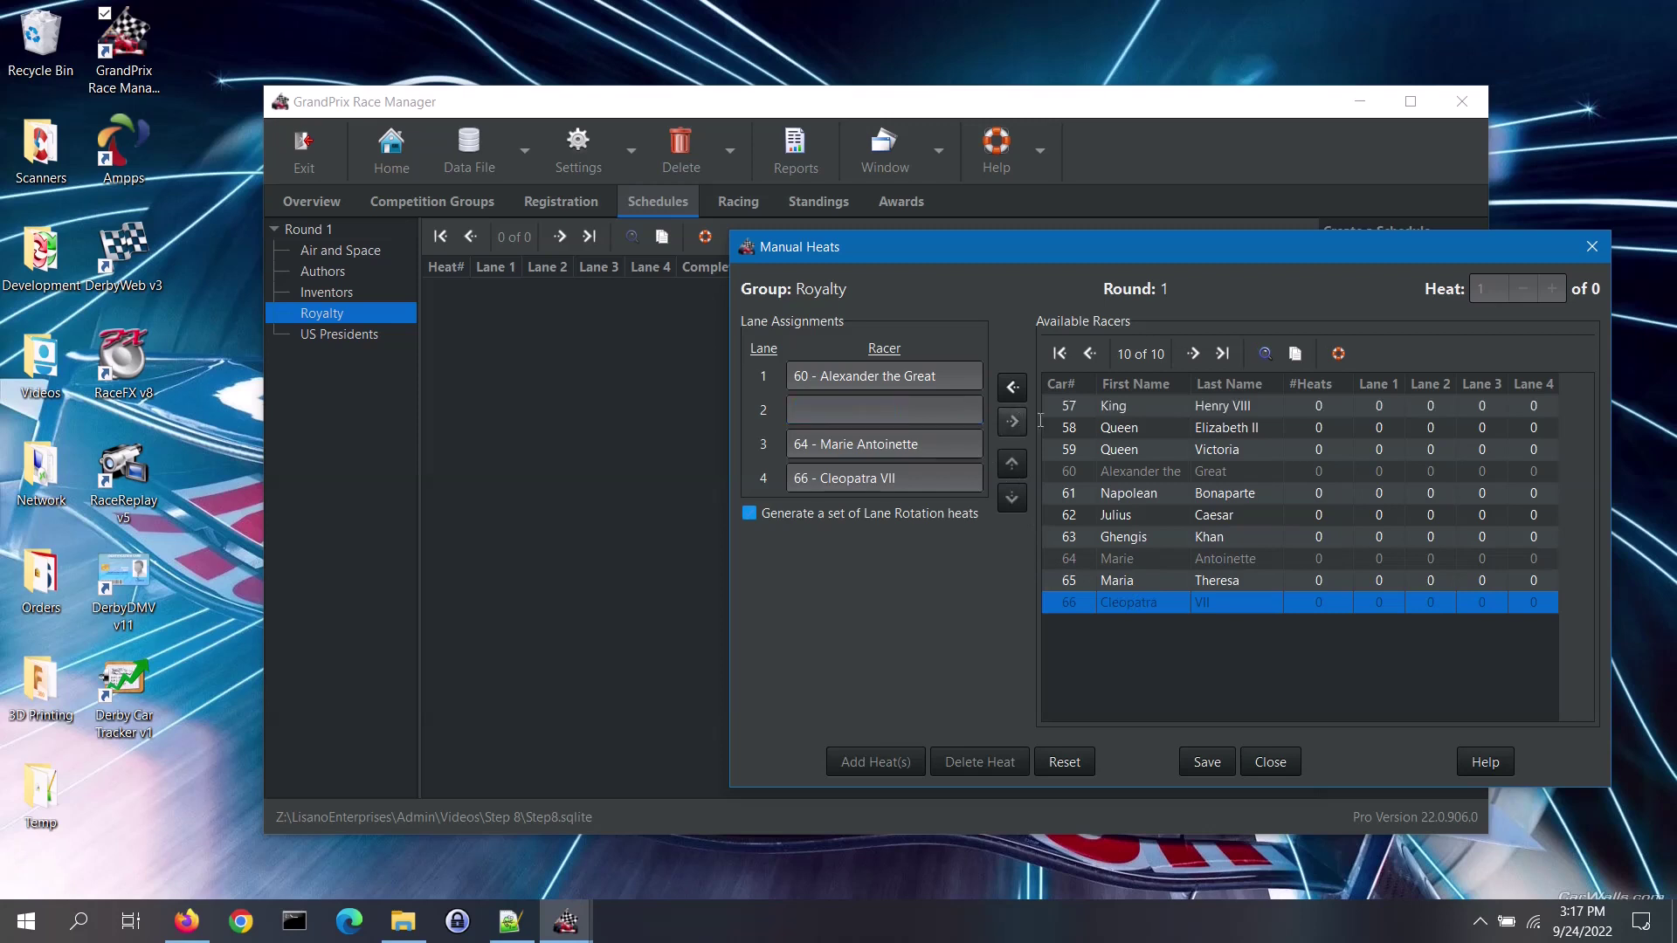
pyautogui.doubleClick(1135, 495)
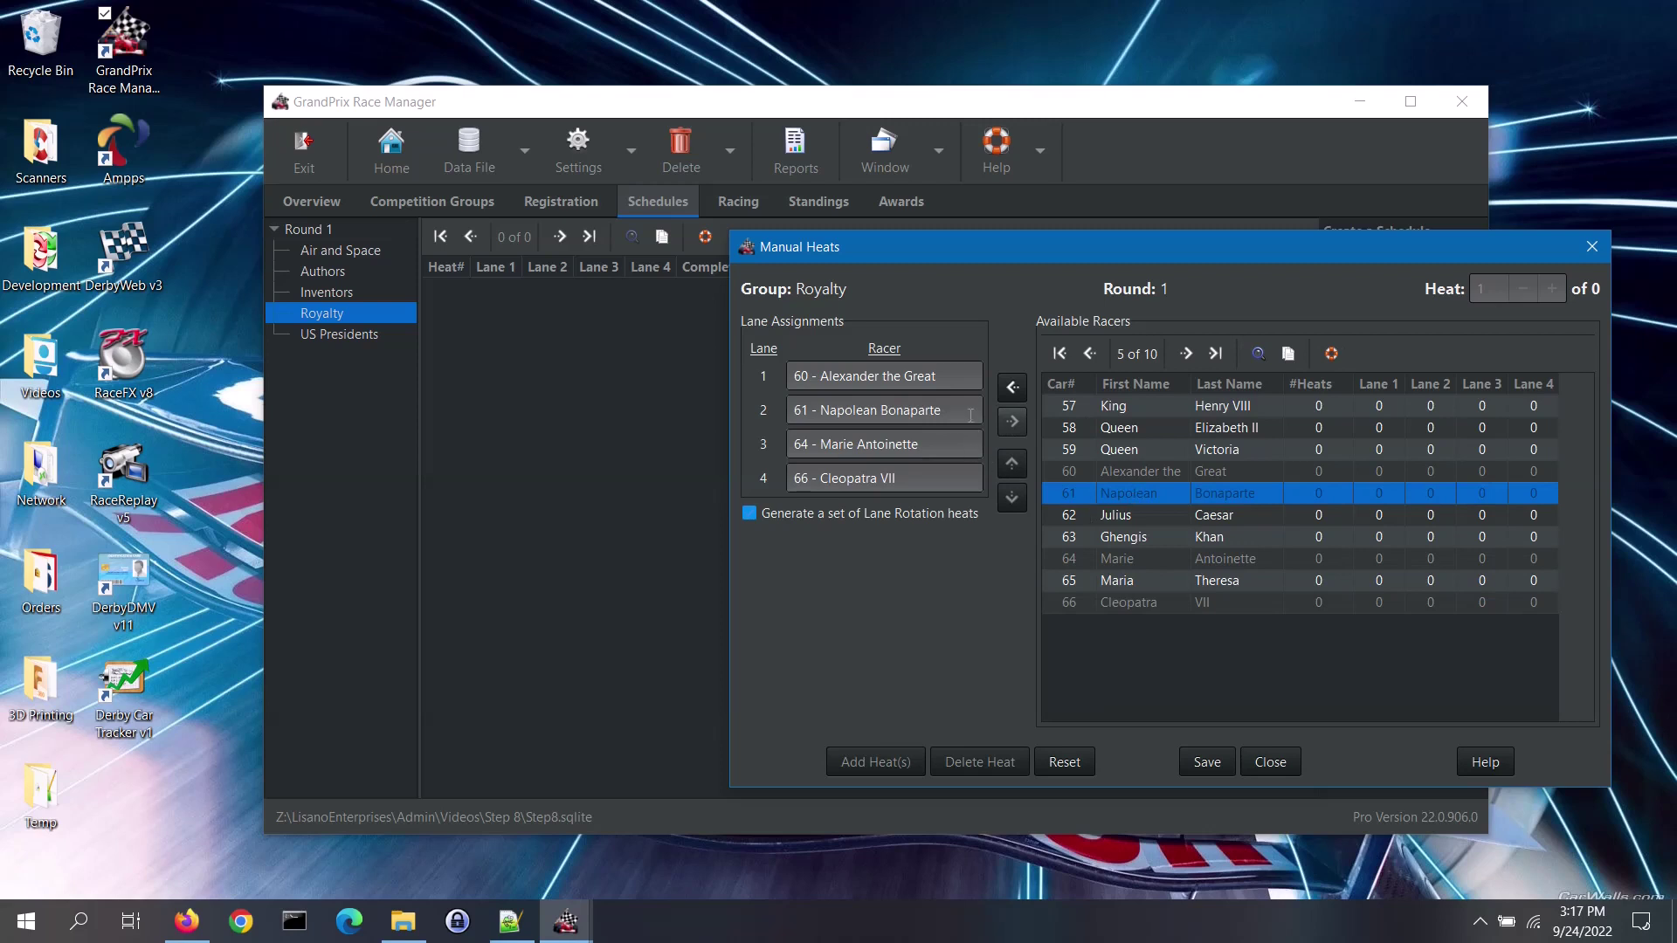
# Step: Move car 61 down from lane 2 to lane 3 and save the Royalty schedule
pyautogui.click(971, 413)
pyautogui.click(1012, 498)
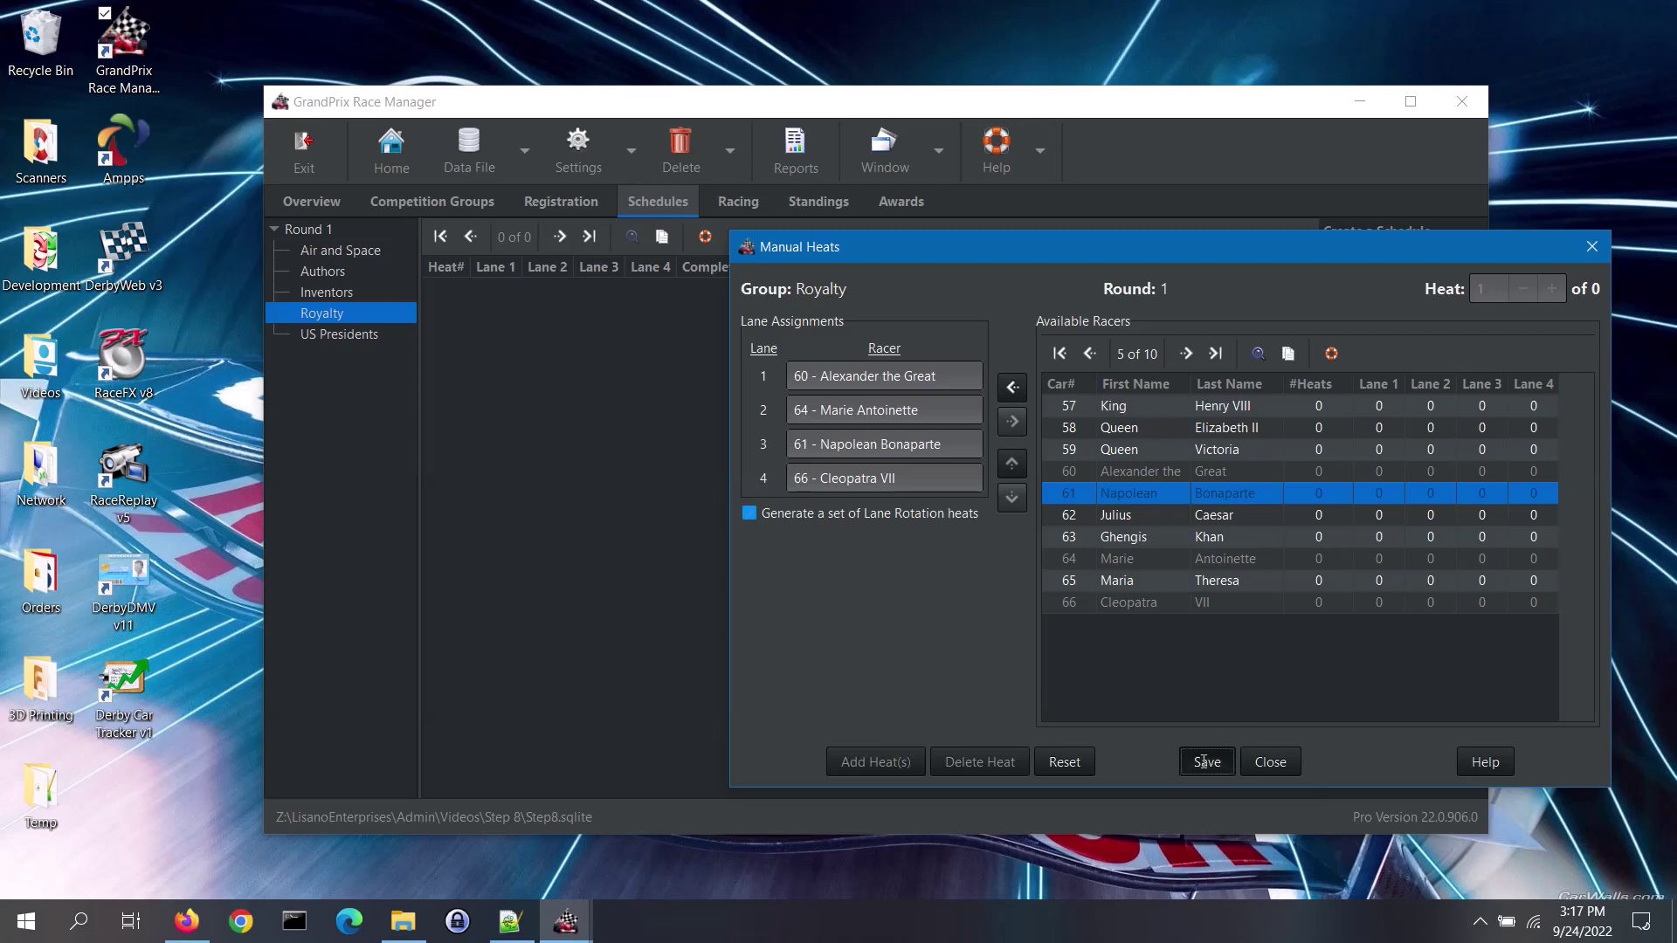
pyautogui.press('Return')
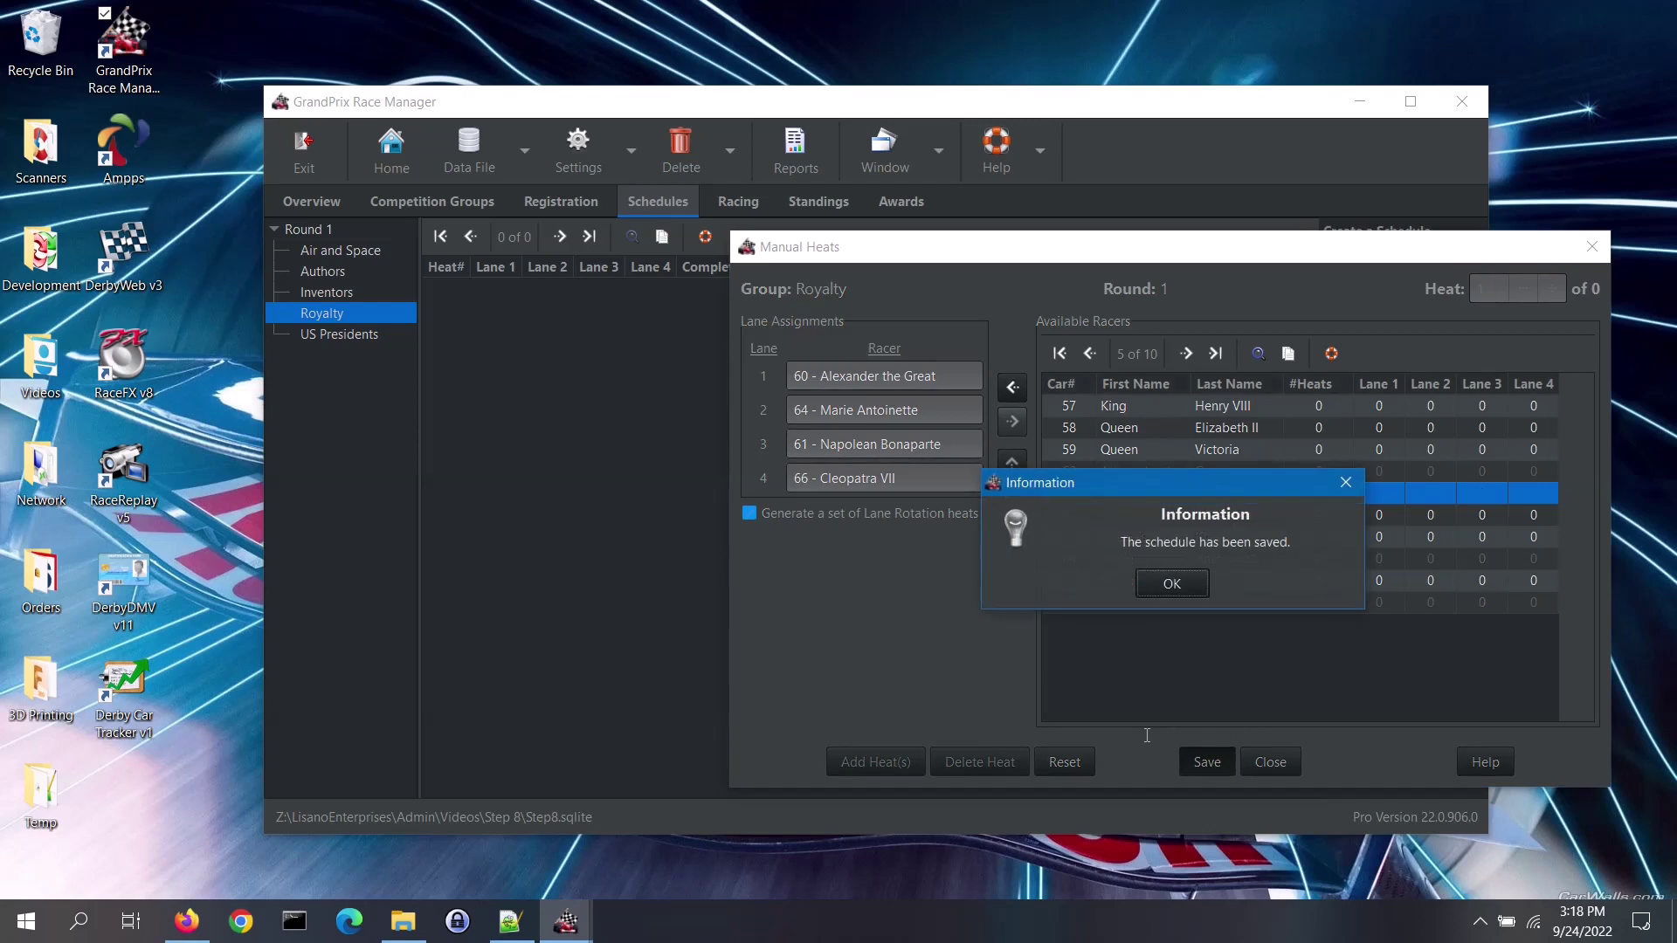
pyautogui.click(1170, 586)
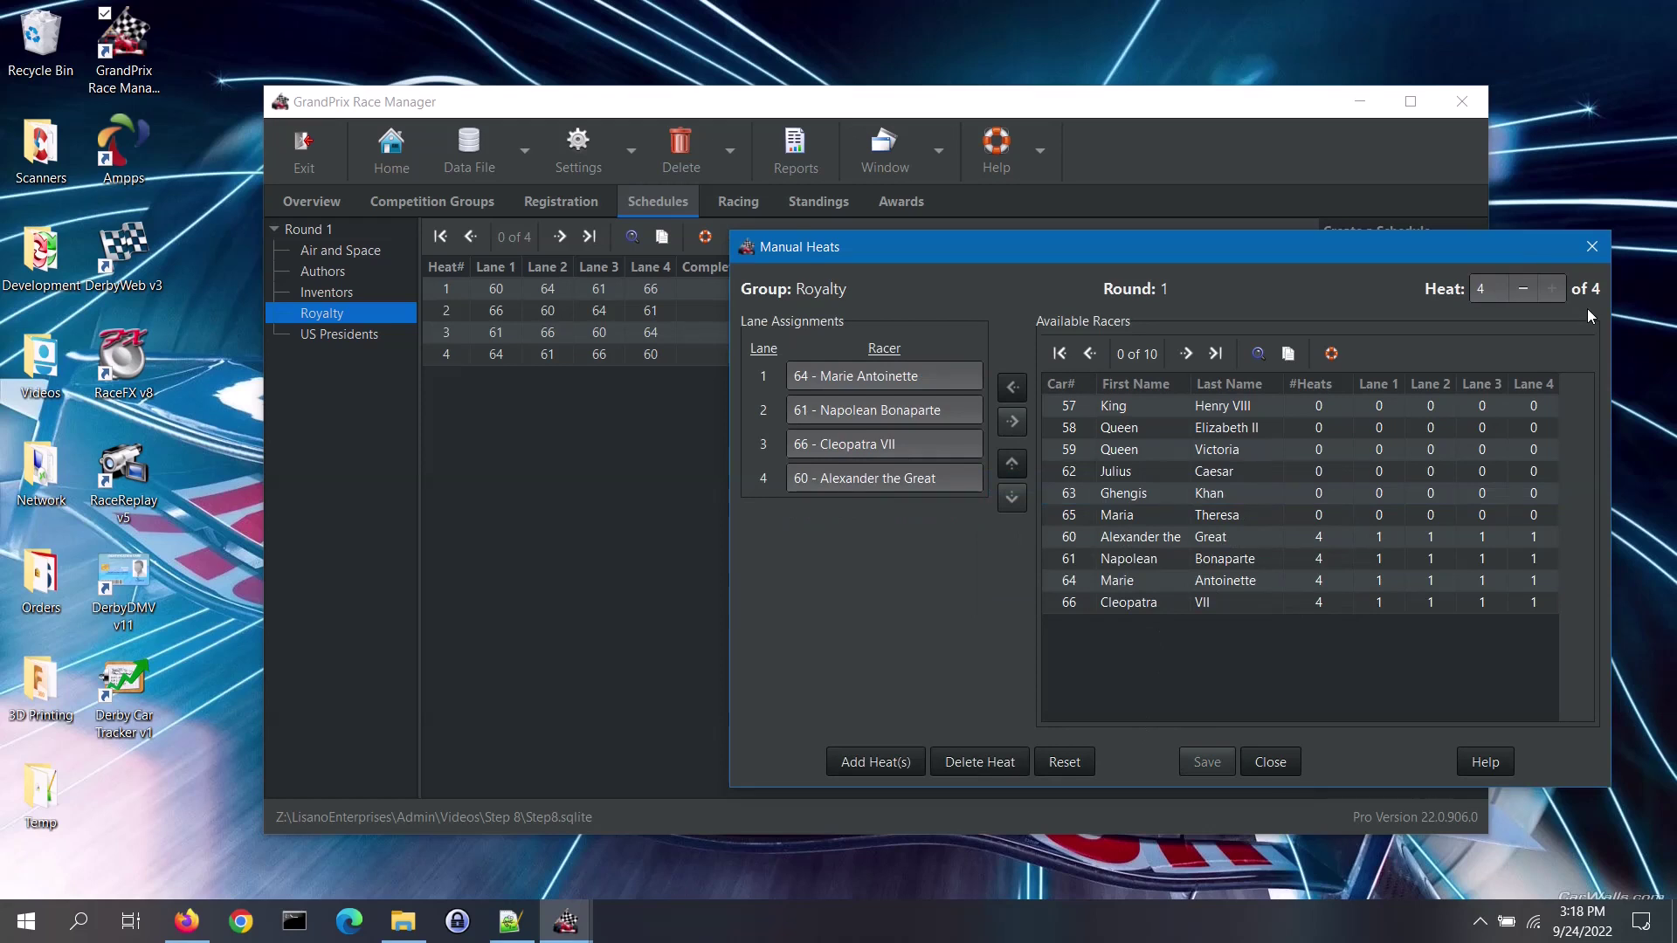
# Step: In heat 2 of the Royalty schedule, move the lane 2 racer down to lane 3 and save the change
pyautogui.click(1523, 292)
pyautogui.click(1523, 291)
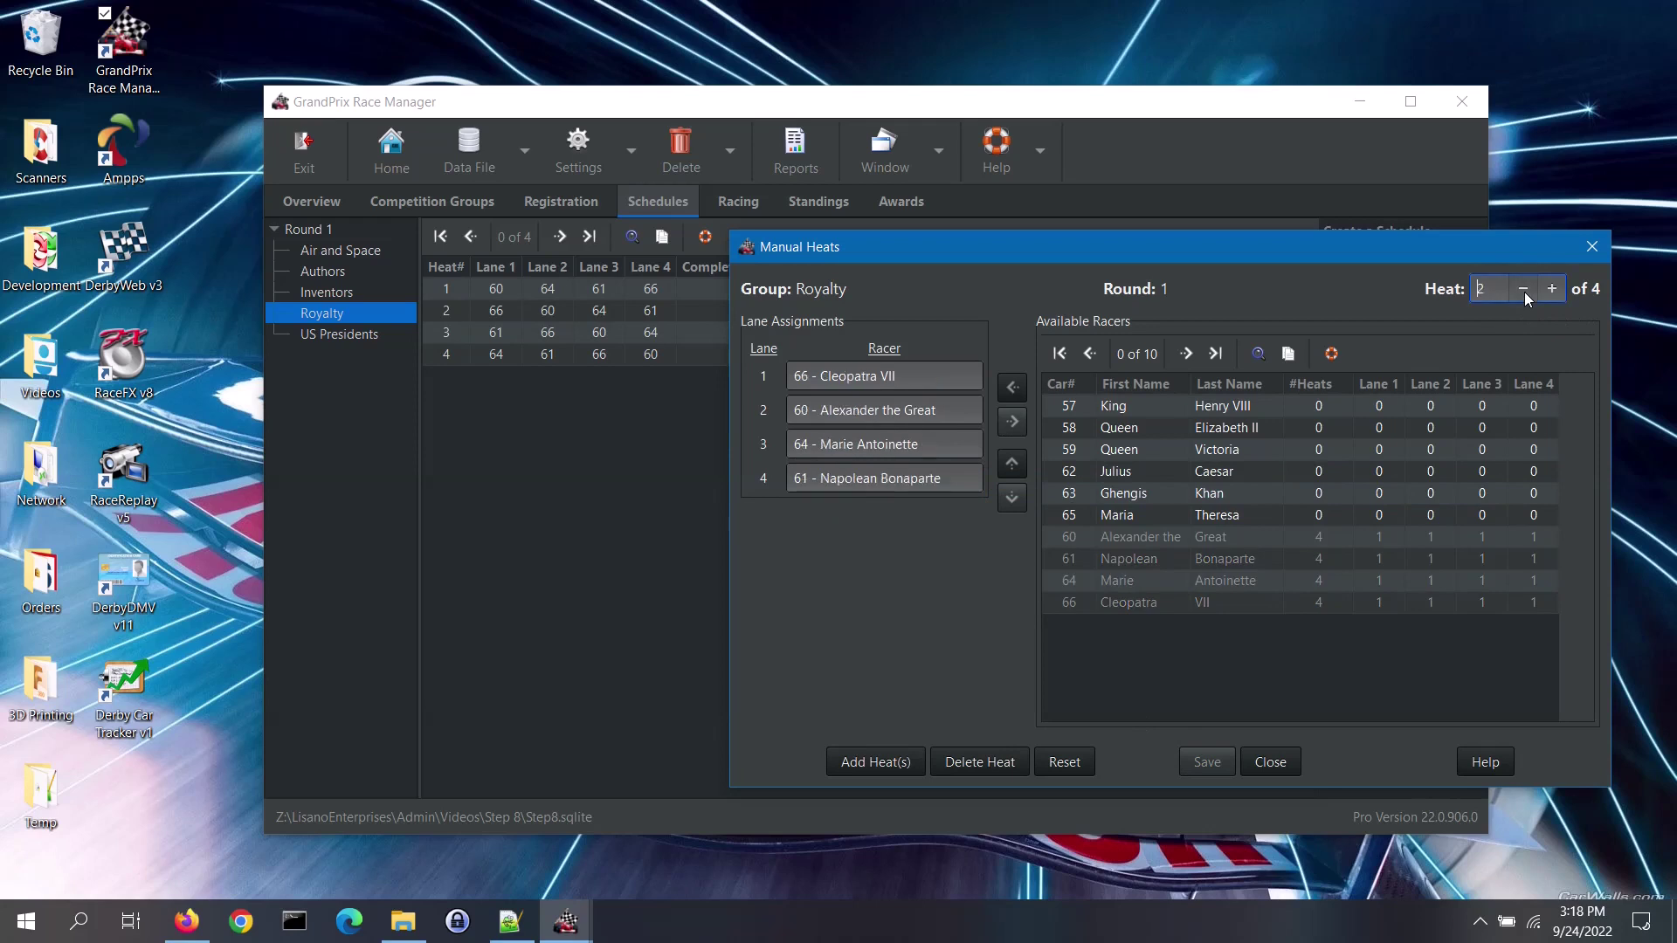
pyautogui.click(1523, 292)
pyautogui.click(1553, 290)
pyautogui.click(941, 407)
pyautogui.click(1011, 498)
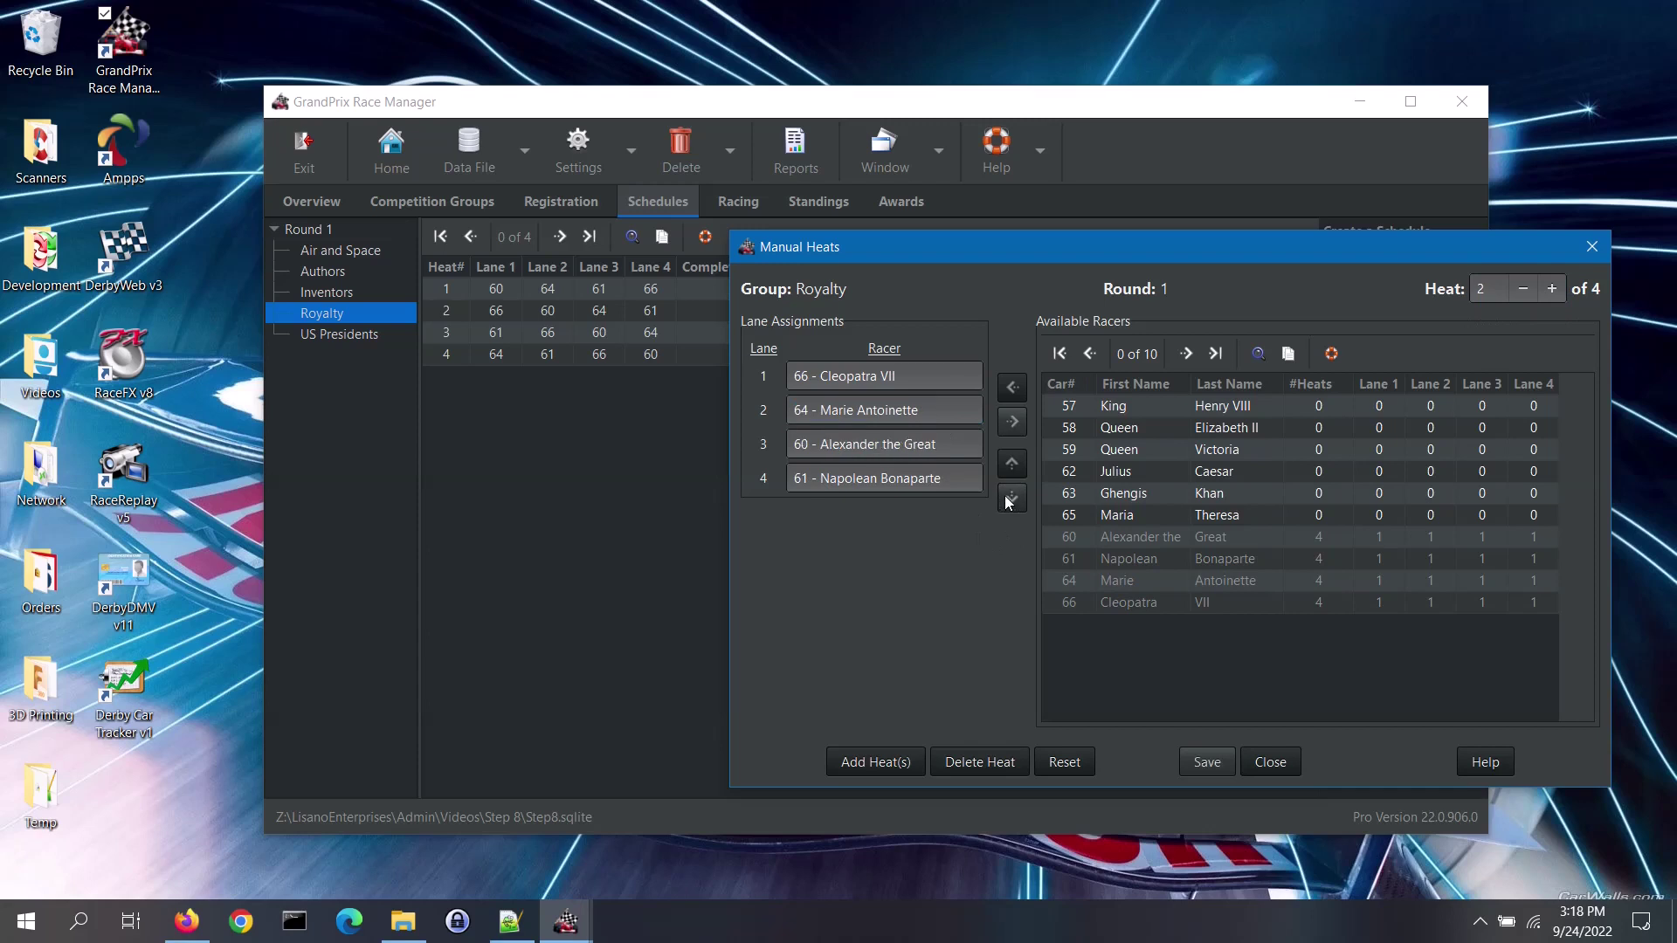
pyautogui.click(1198, 767)
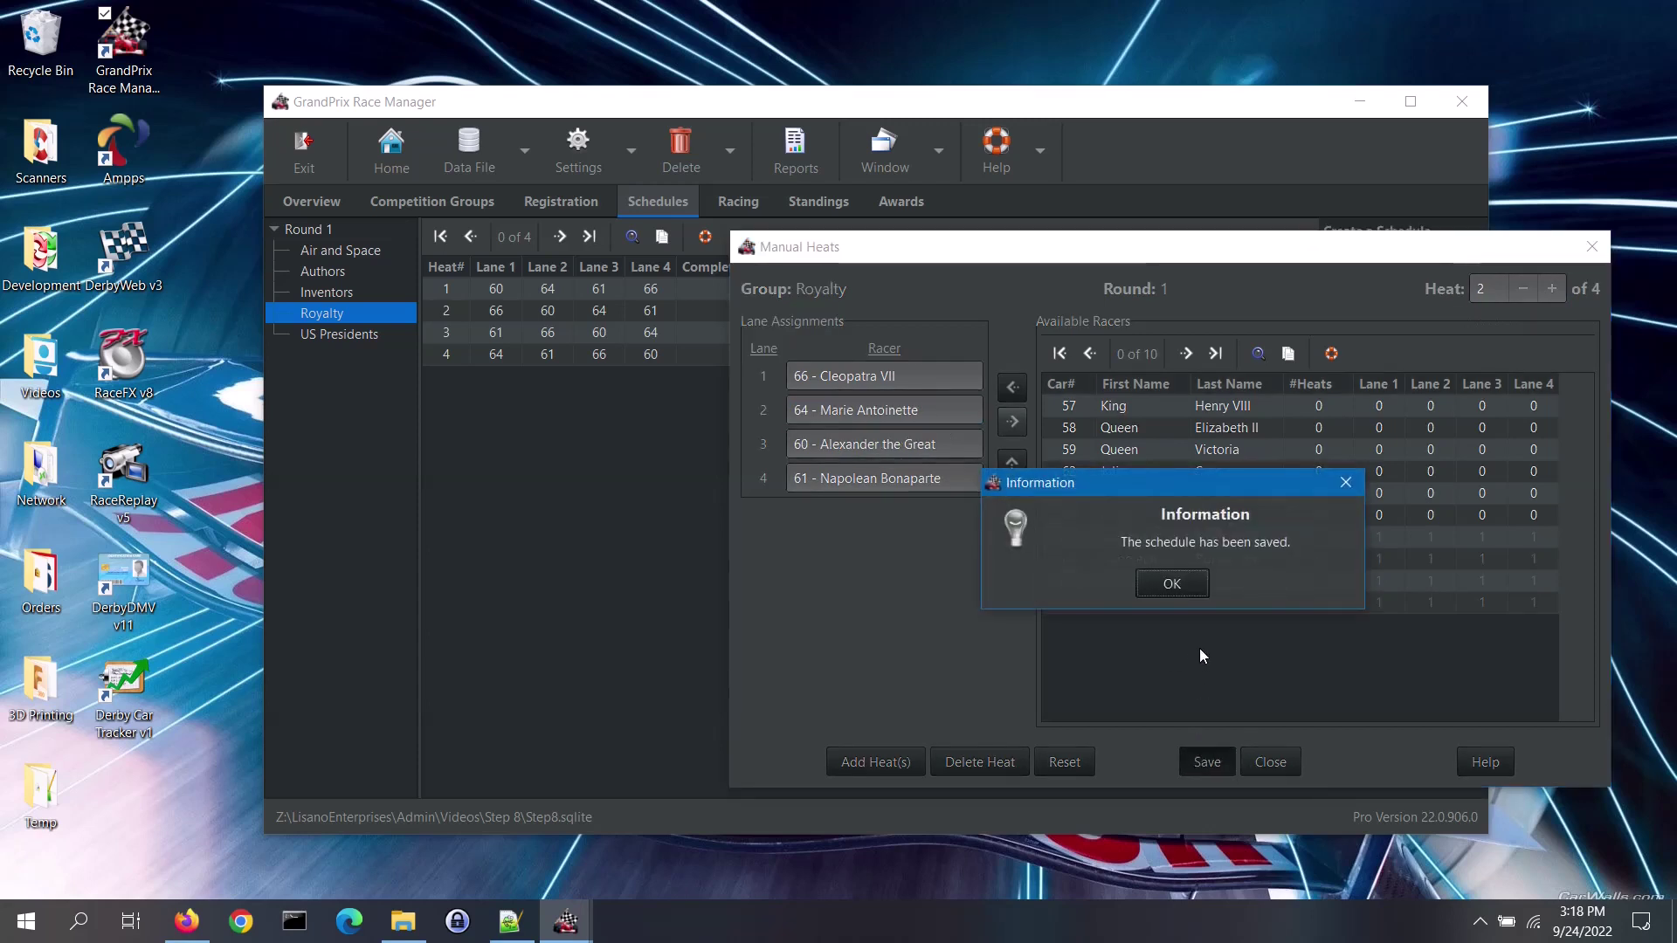
pyautogui.click(1186, 585)
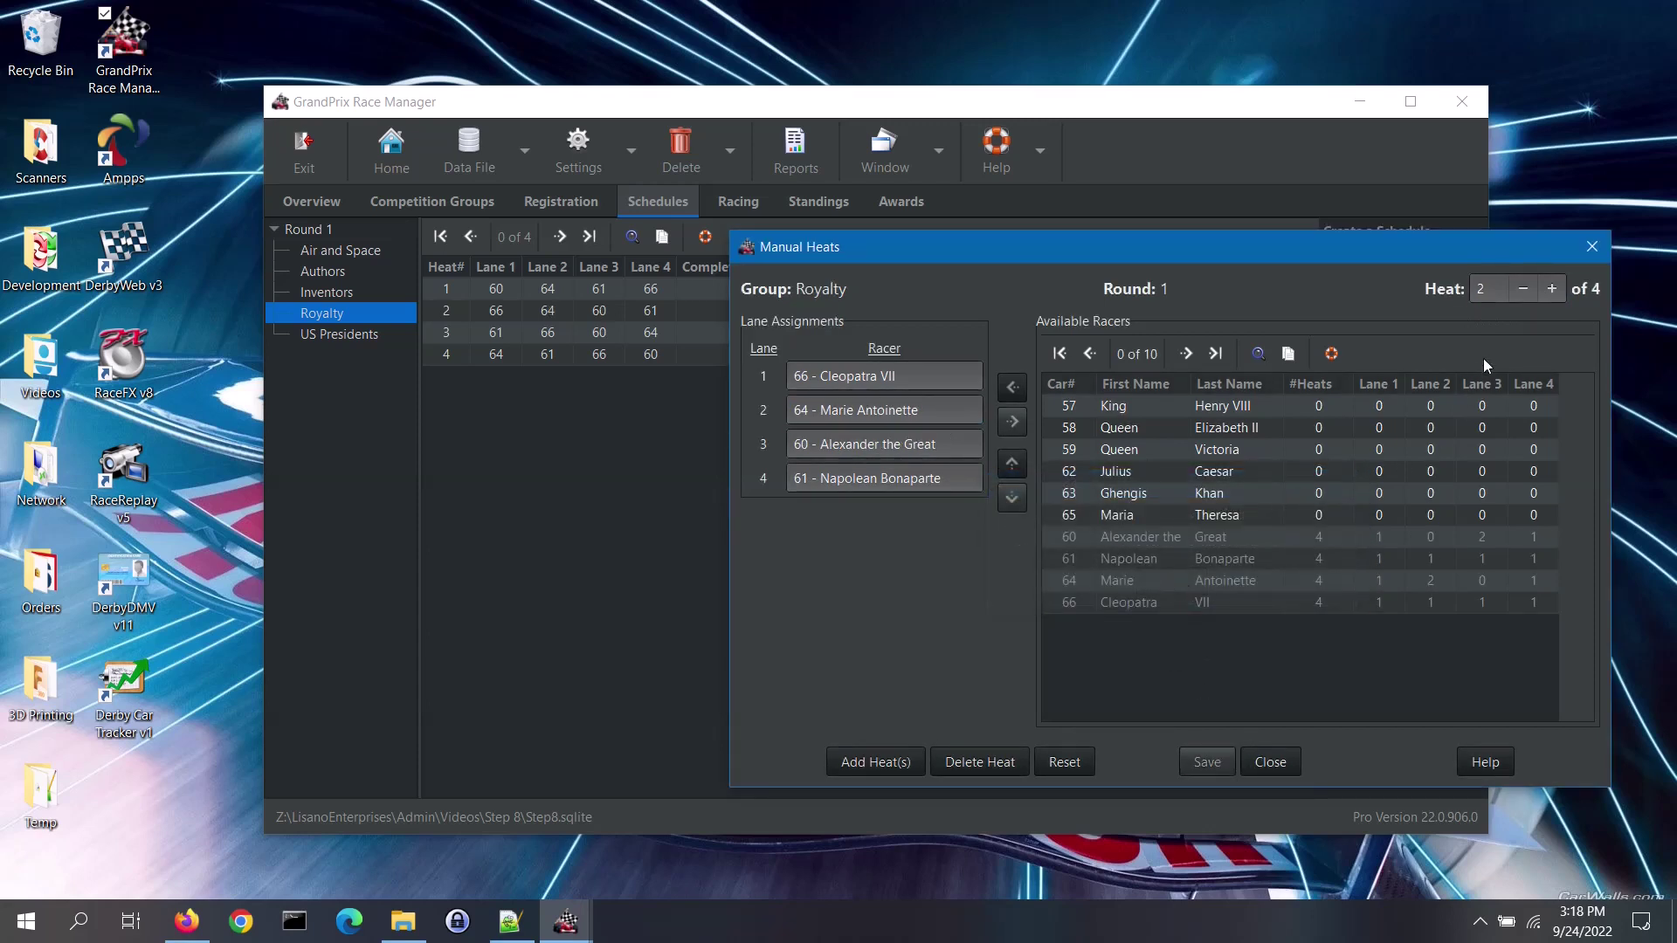
# Step: Delete heat 3 of the Royalty schedule, confirming with YES and without the data backup, and close the manual heats editor
pyautogui.click(1552, 289)
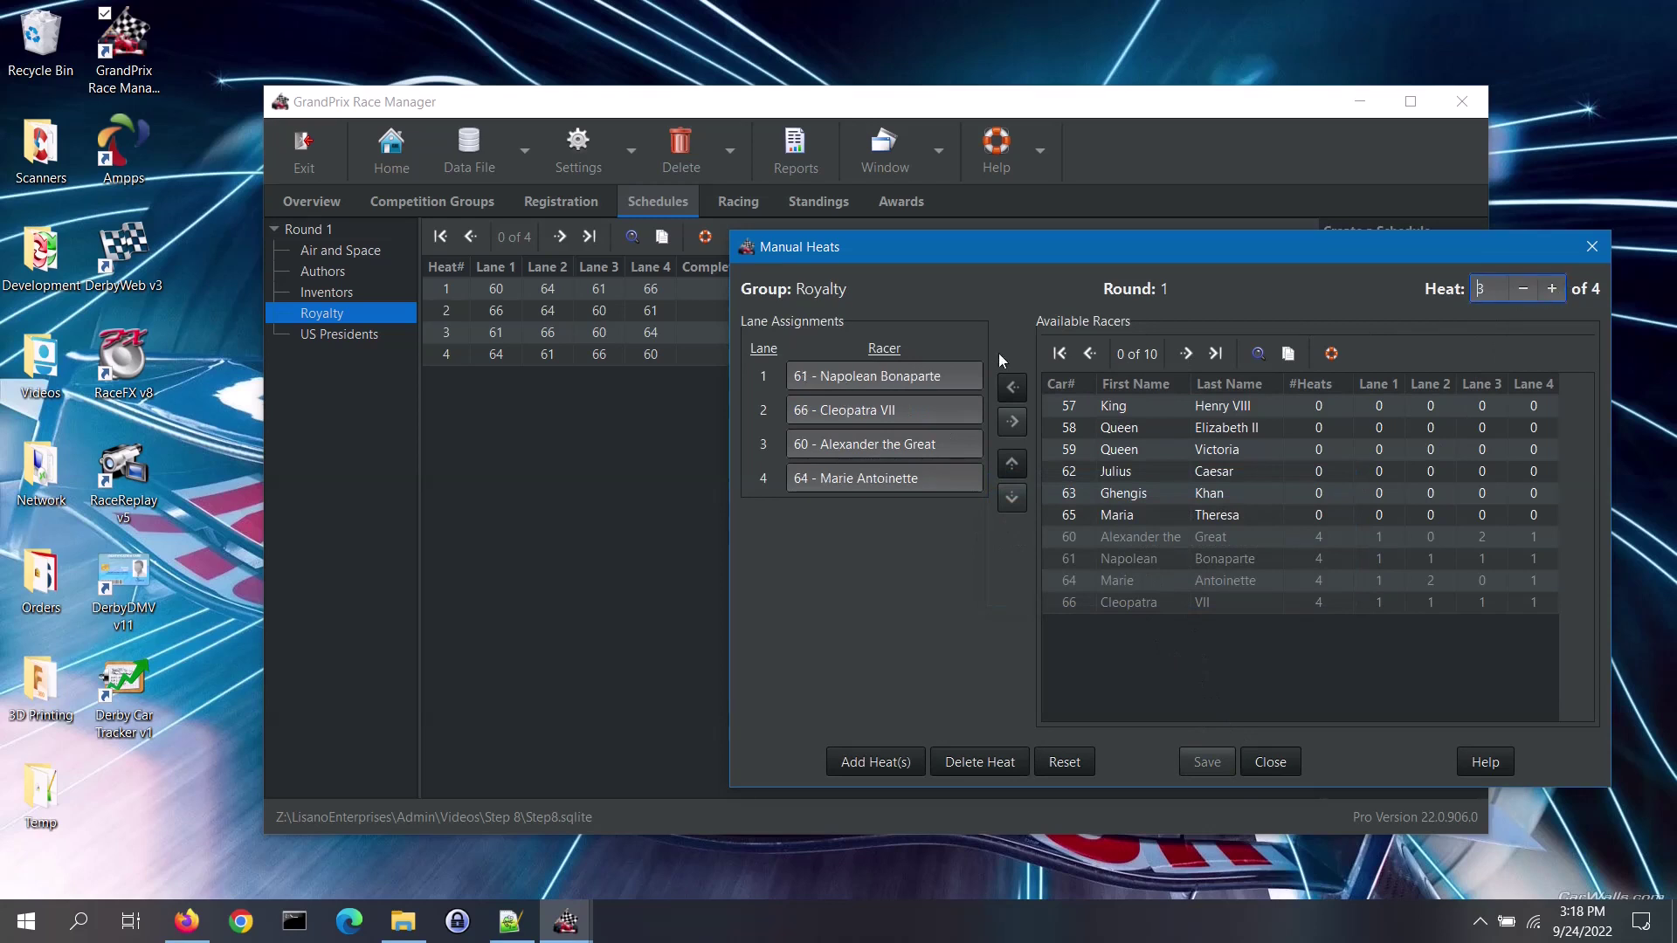
pyautogui.click(972, 766)
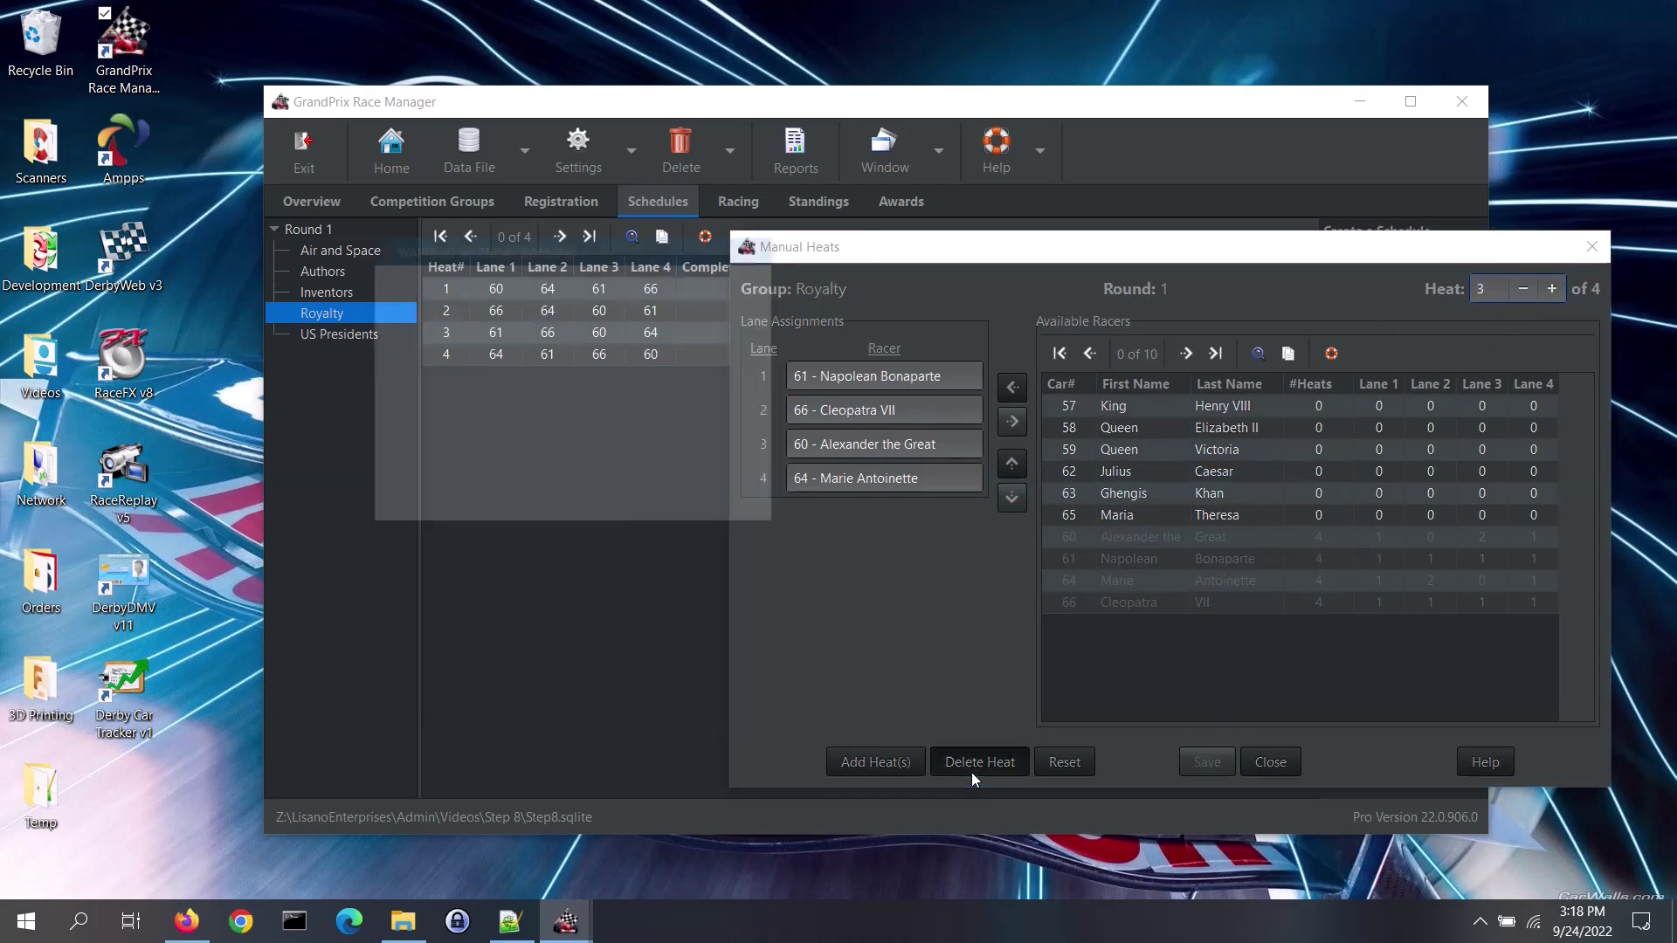
pyautogui.write('YES')
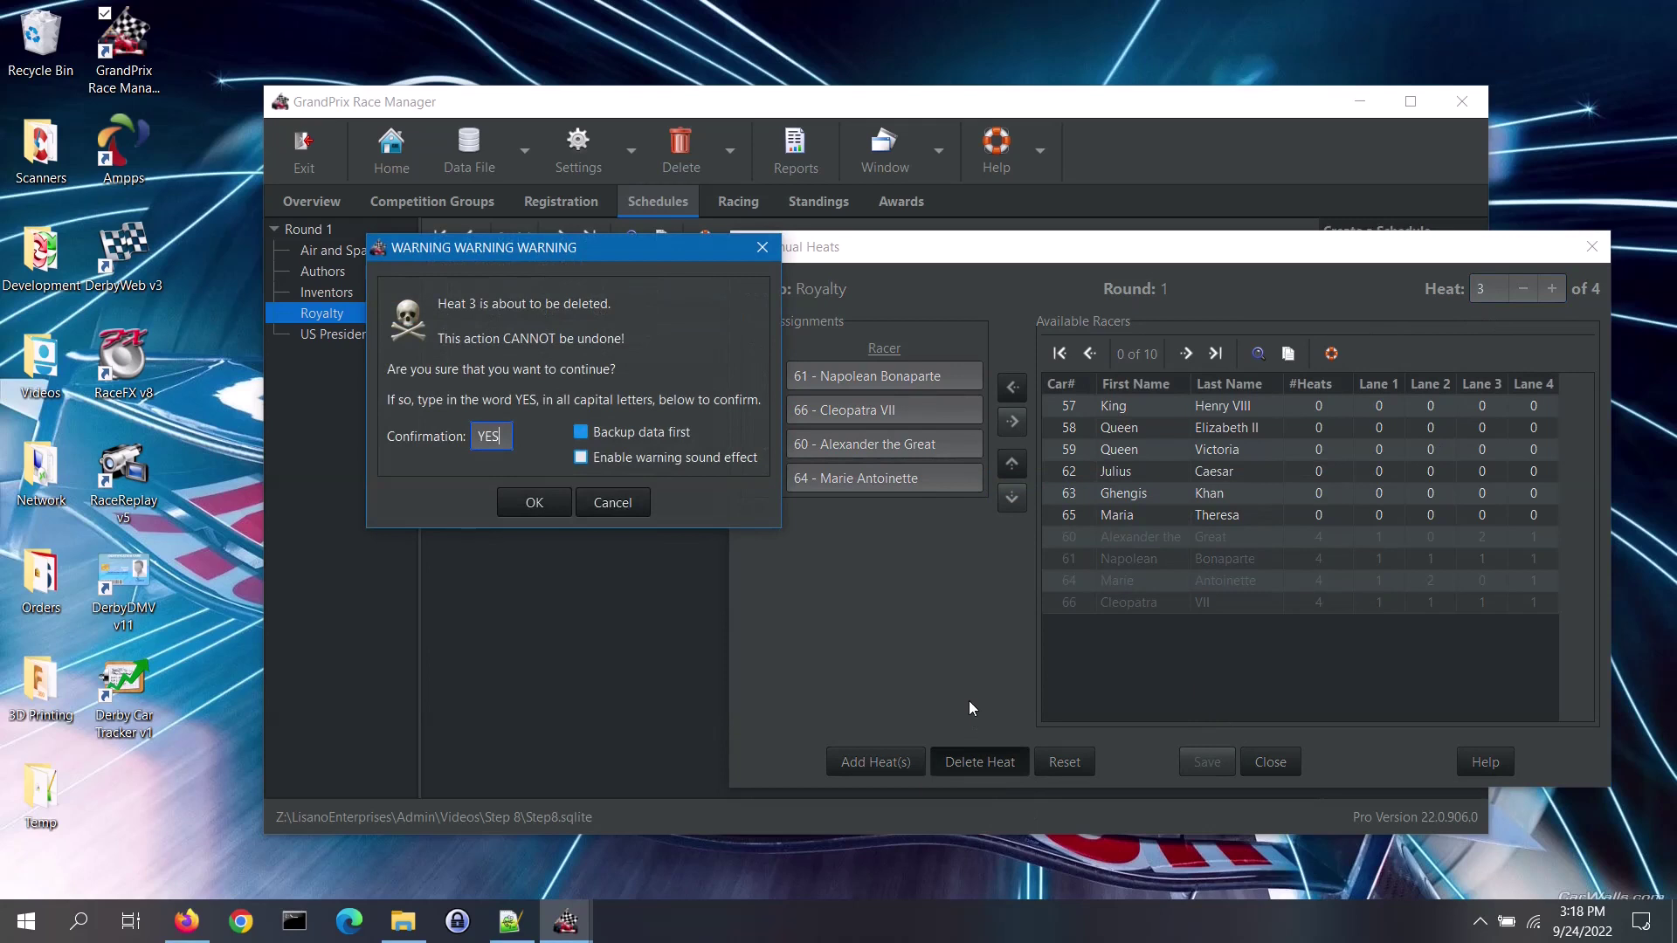
pyautogui.click(666, 433)
pyautogui.click(536, 504)
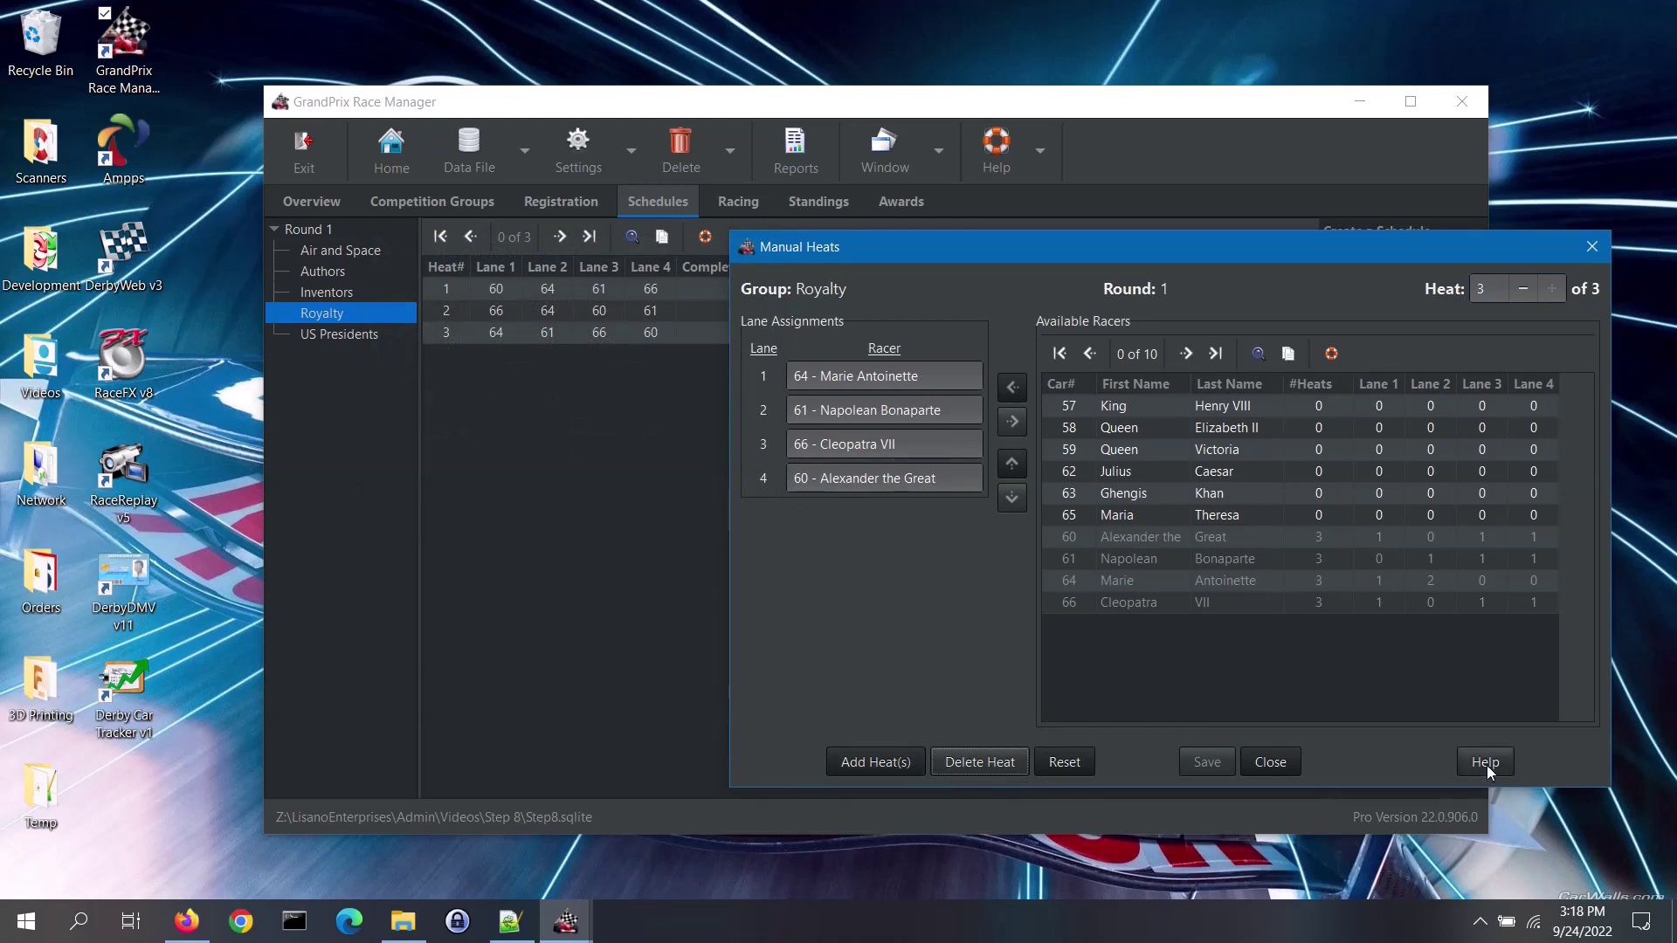
pyautogui.click(1282, 767)
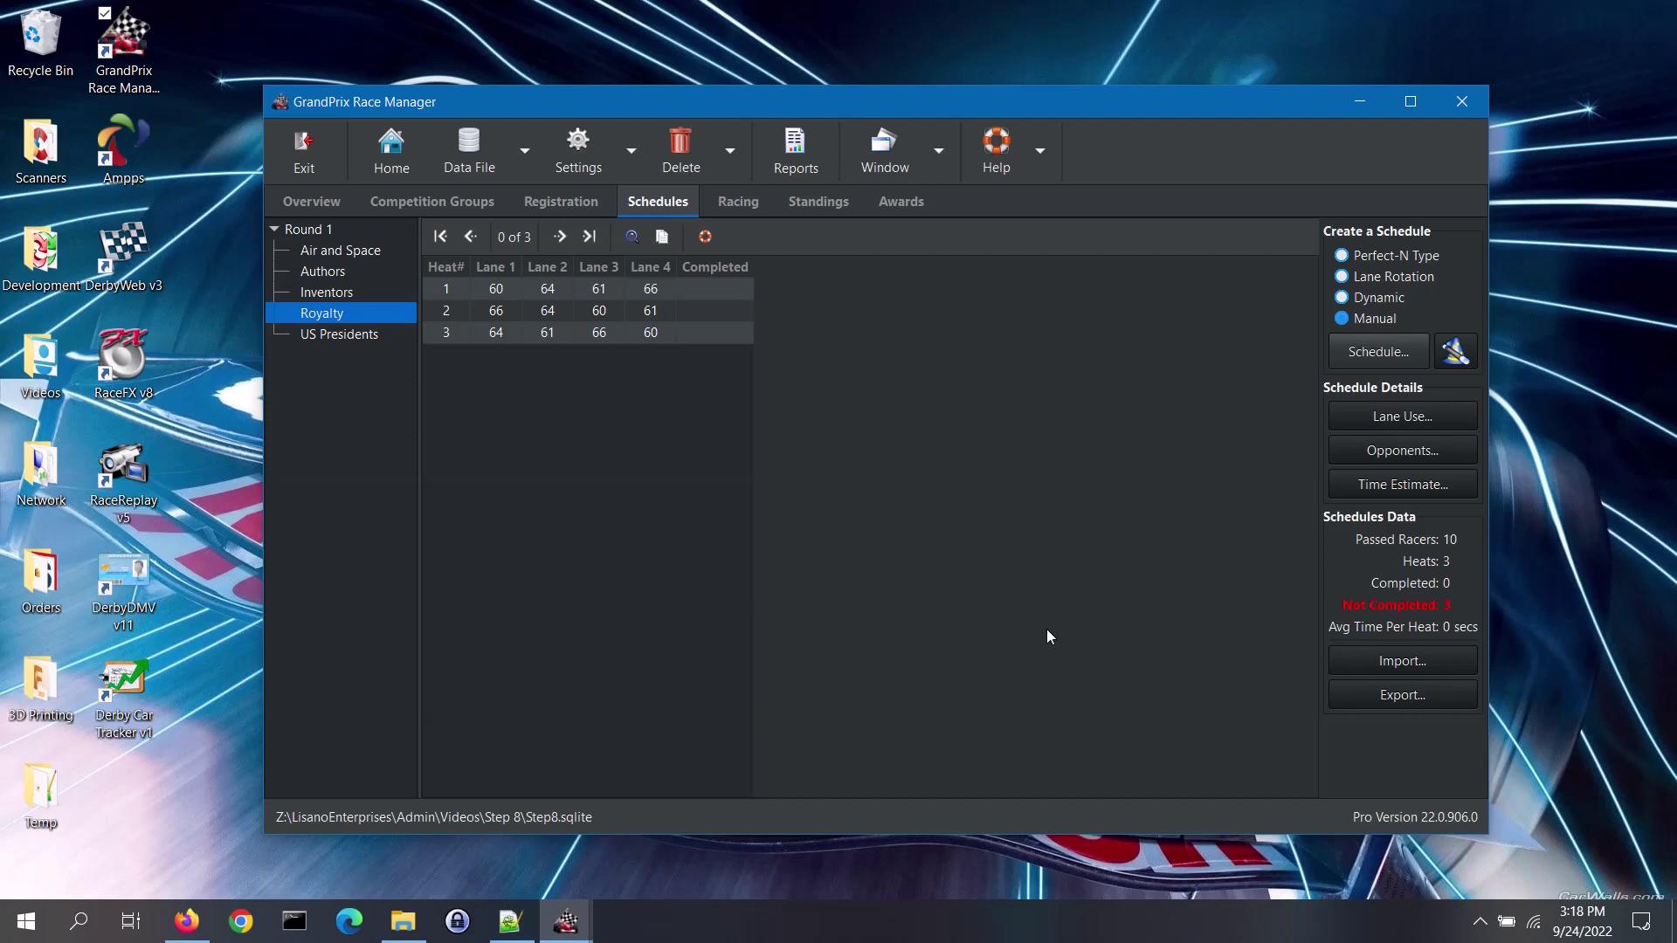
# Step: Review the Air and Space schedule in the manual heats editor, continuing despite the racer who has not passed inspection
pyautogui.click(381, 249)
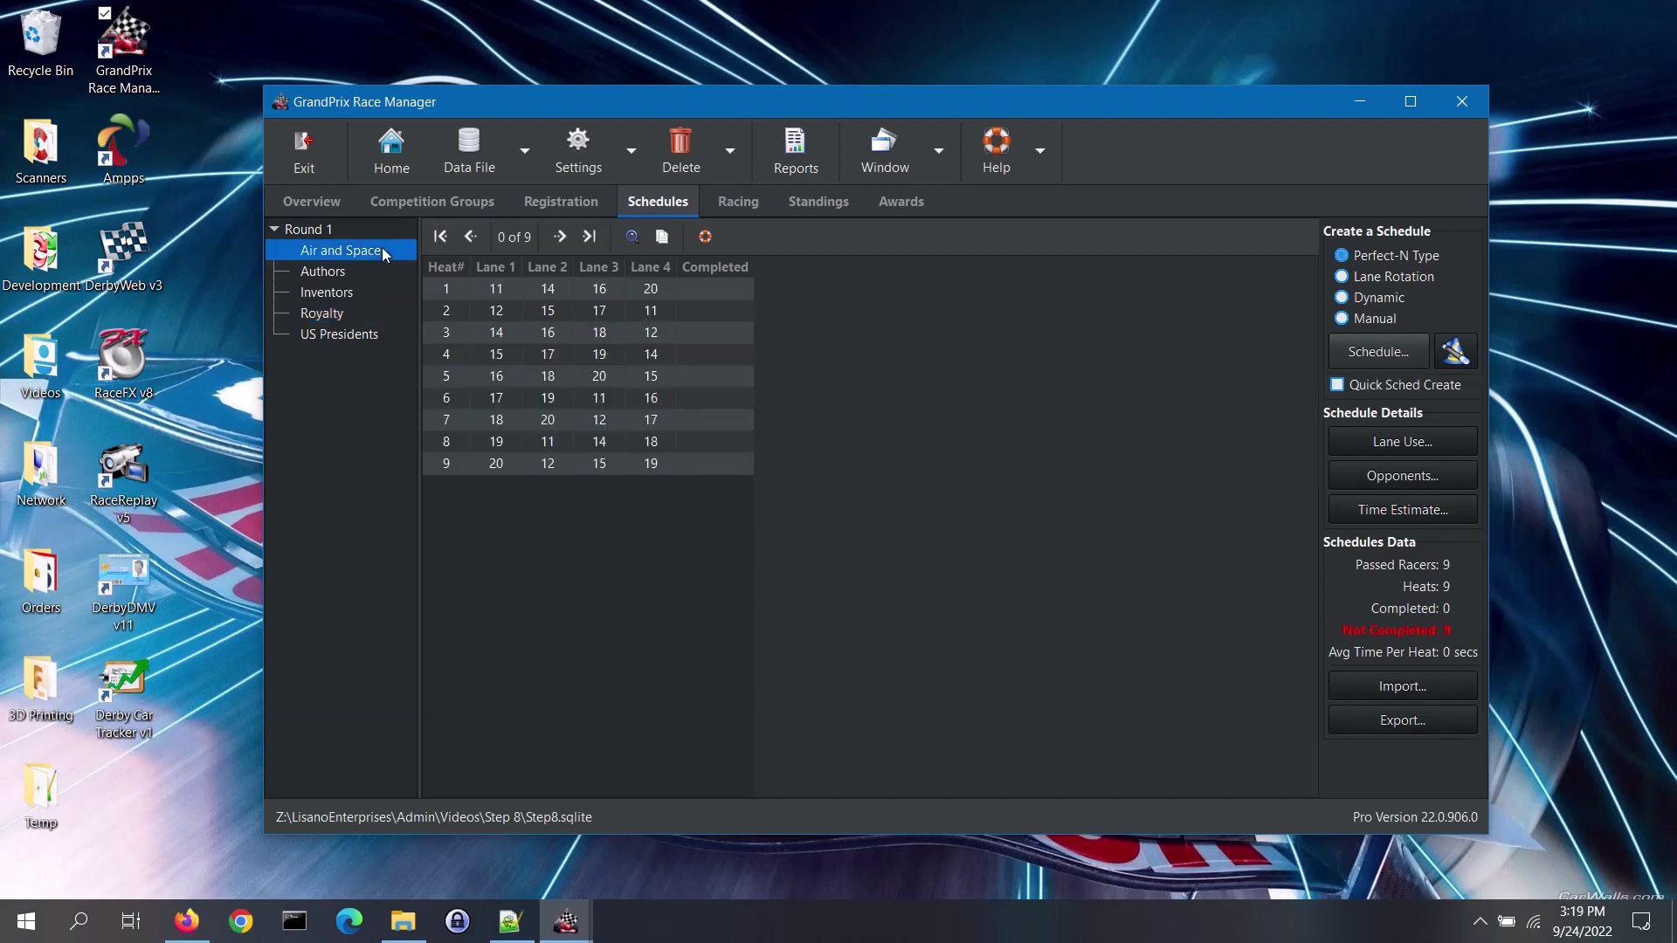
pyautogui.click(1377, 319)
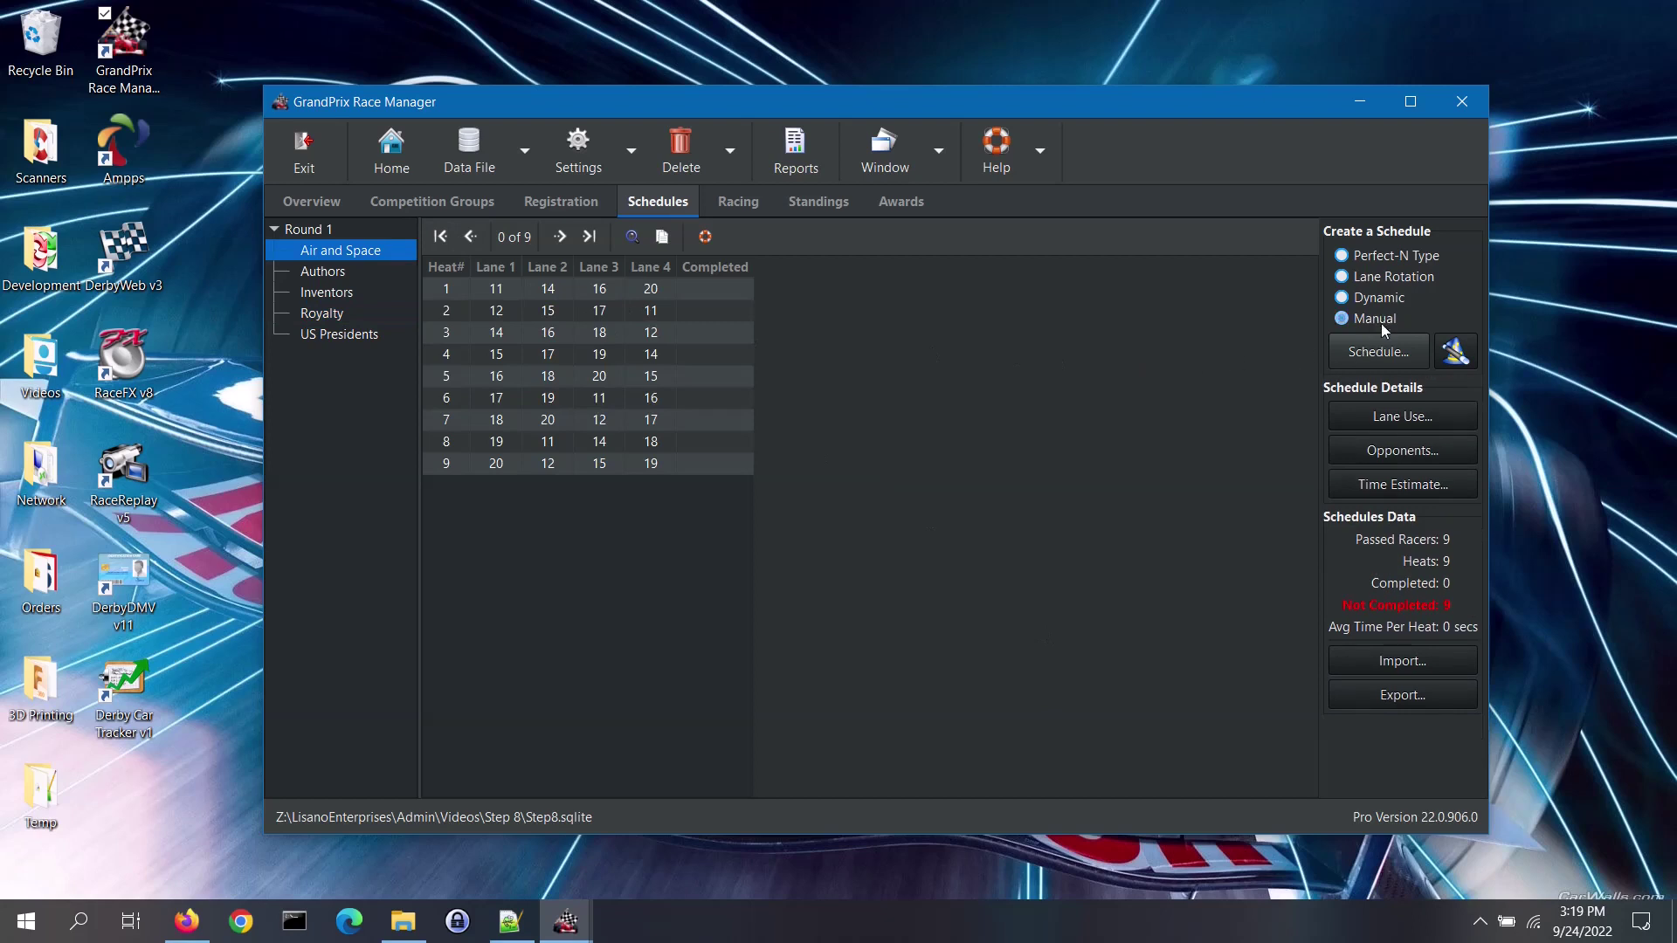
pyautogui.click(1362, 354)
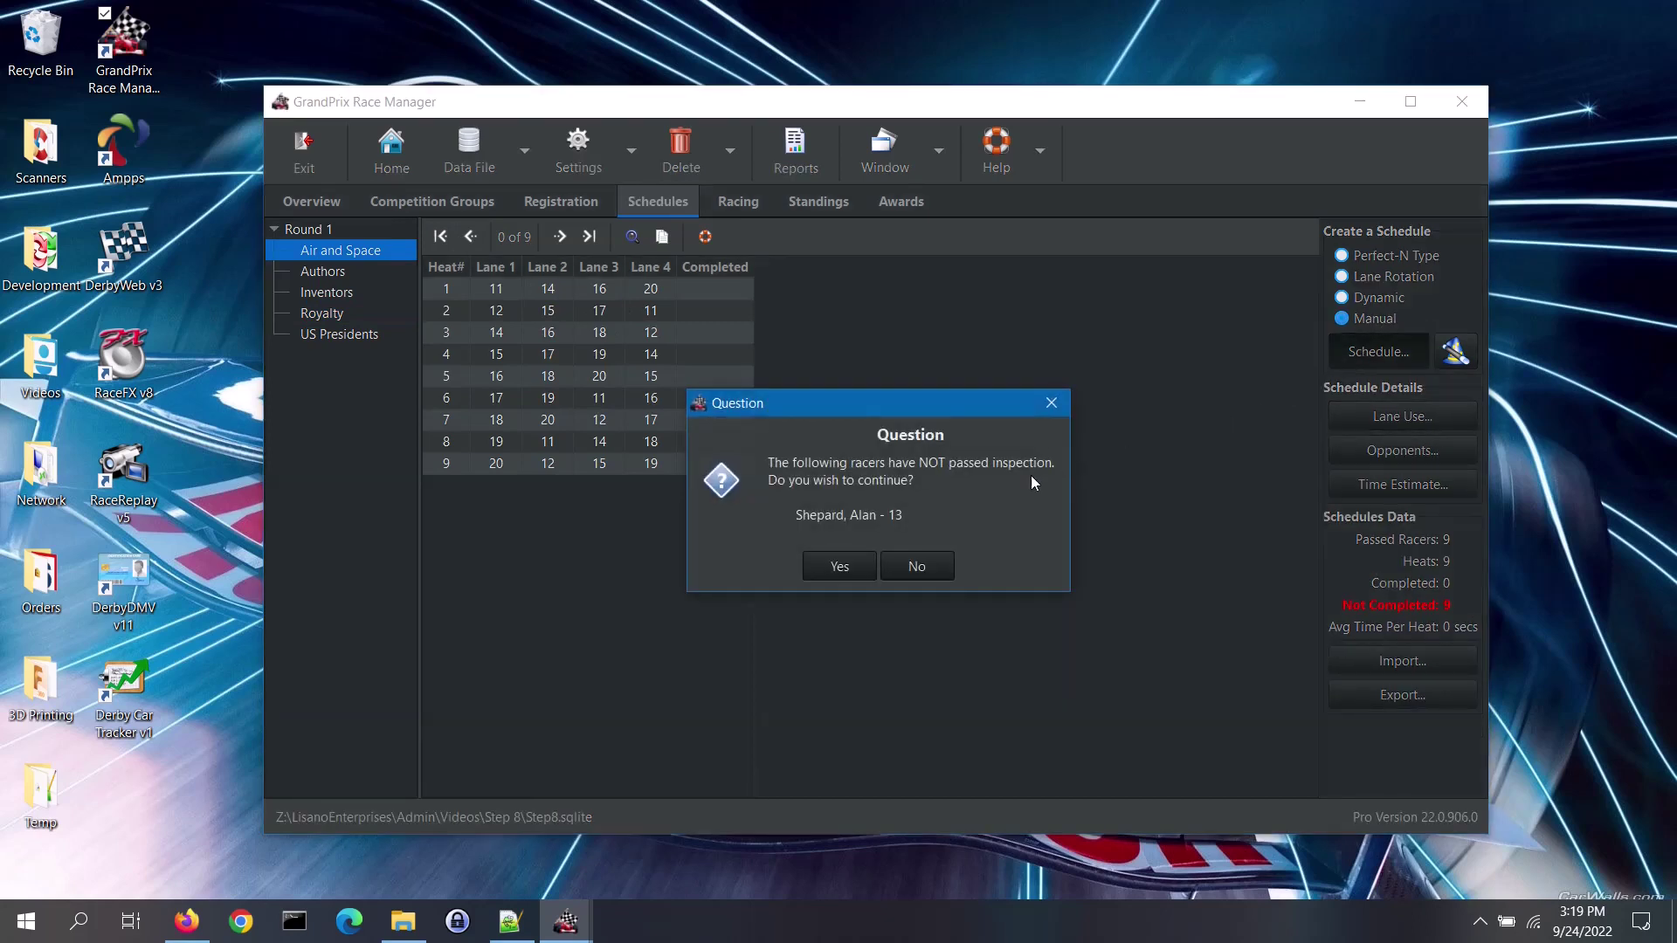
pyautogui.click(865, 566)
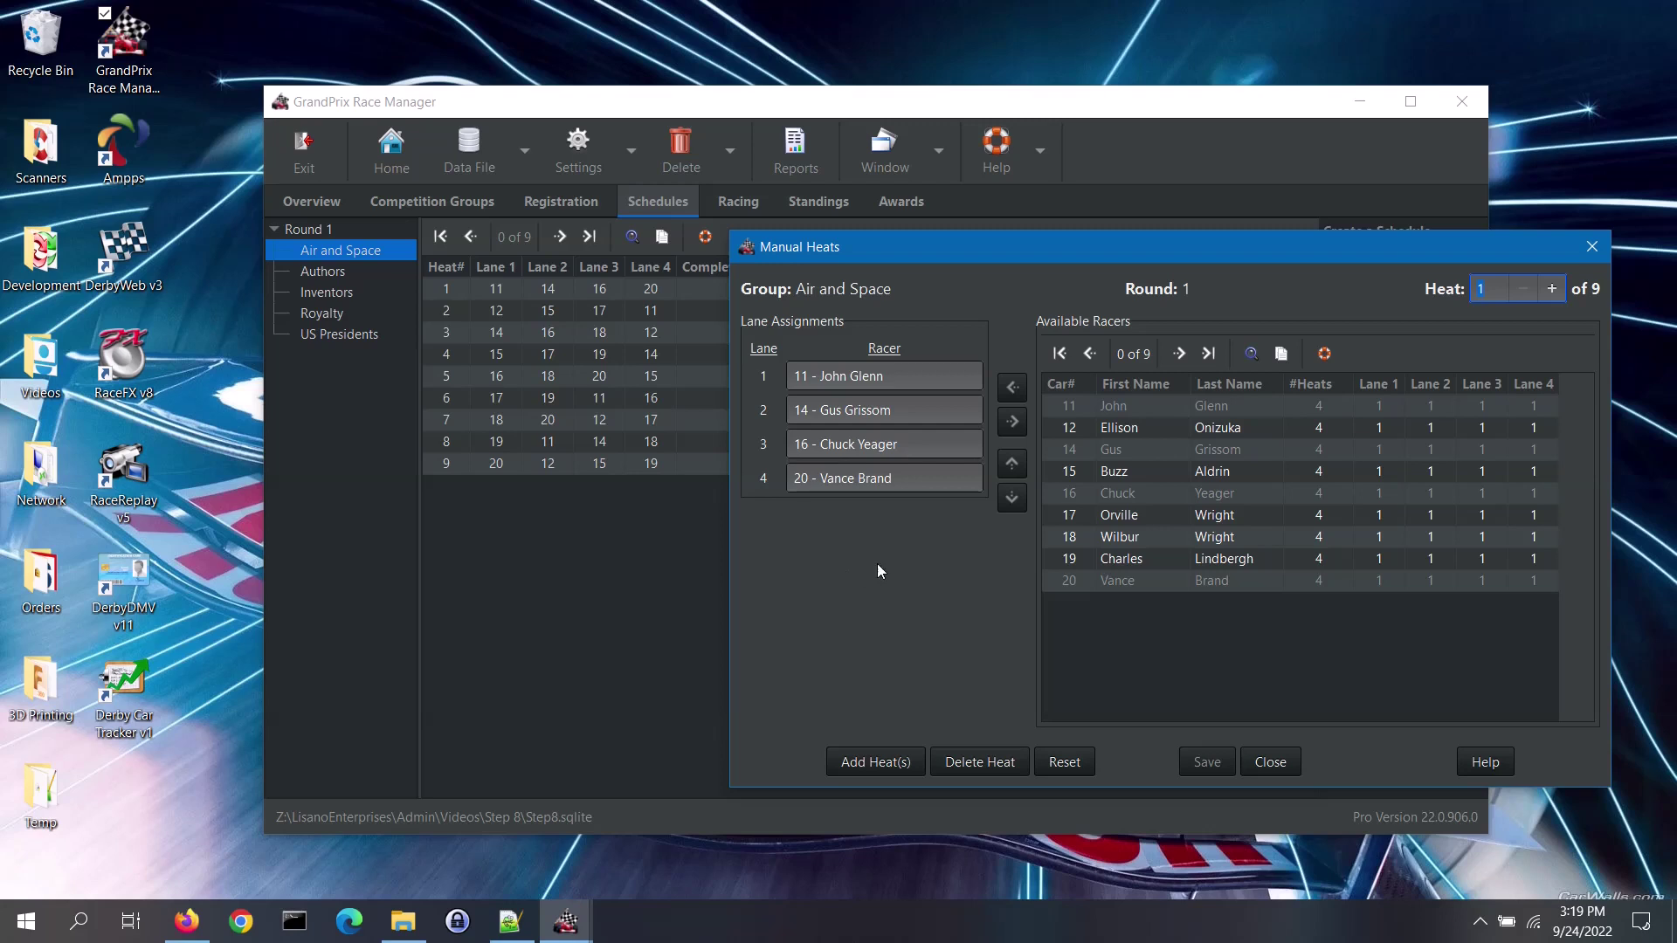
pyautogui.click(1271, 764)
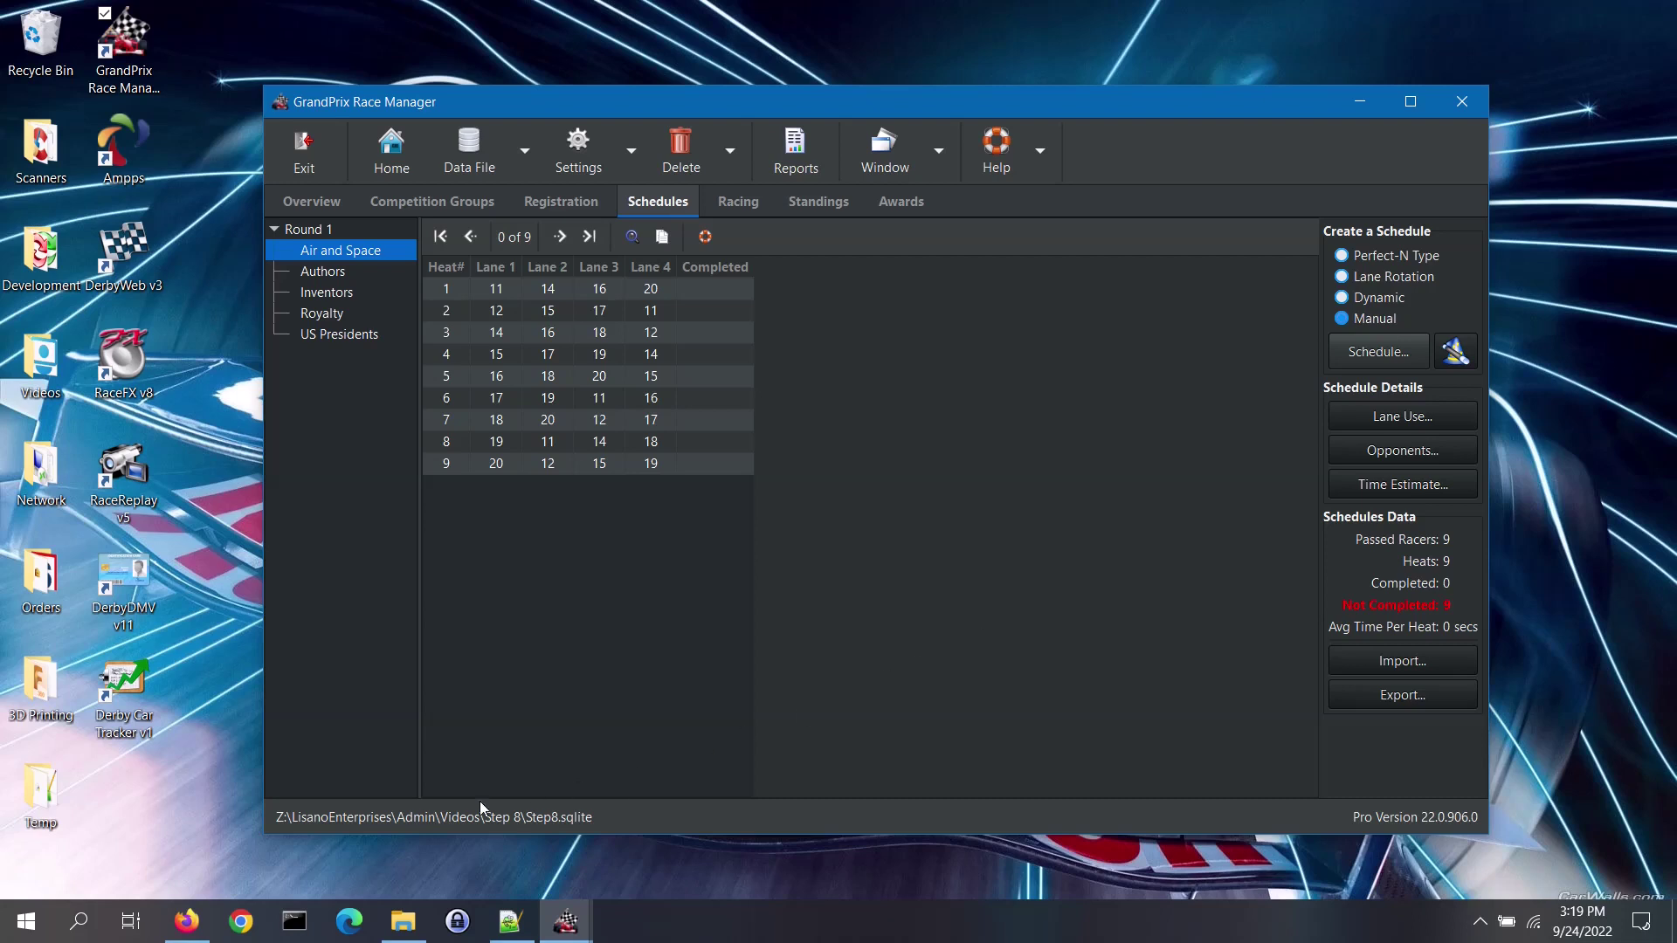
# Step: Switch to File Explorer and look at the sample chart files ChartSample-DerbySim.txt and ChartSample.csv in the Samples folder
pyautogui.click(403, 920)
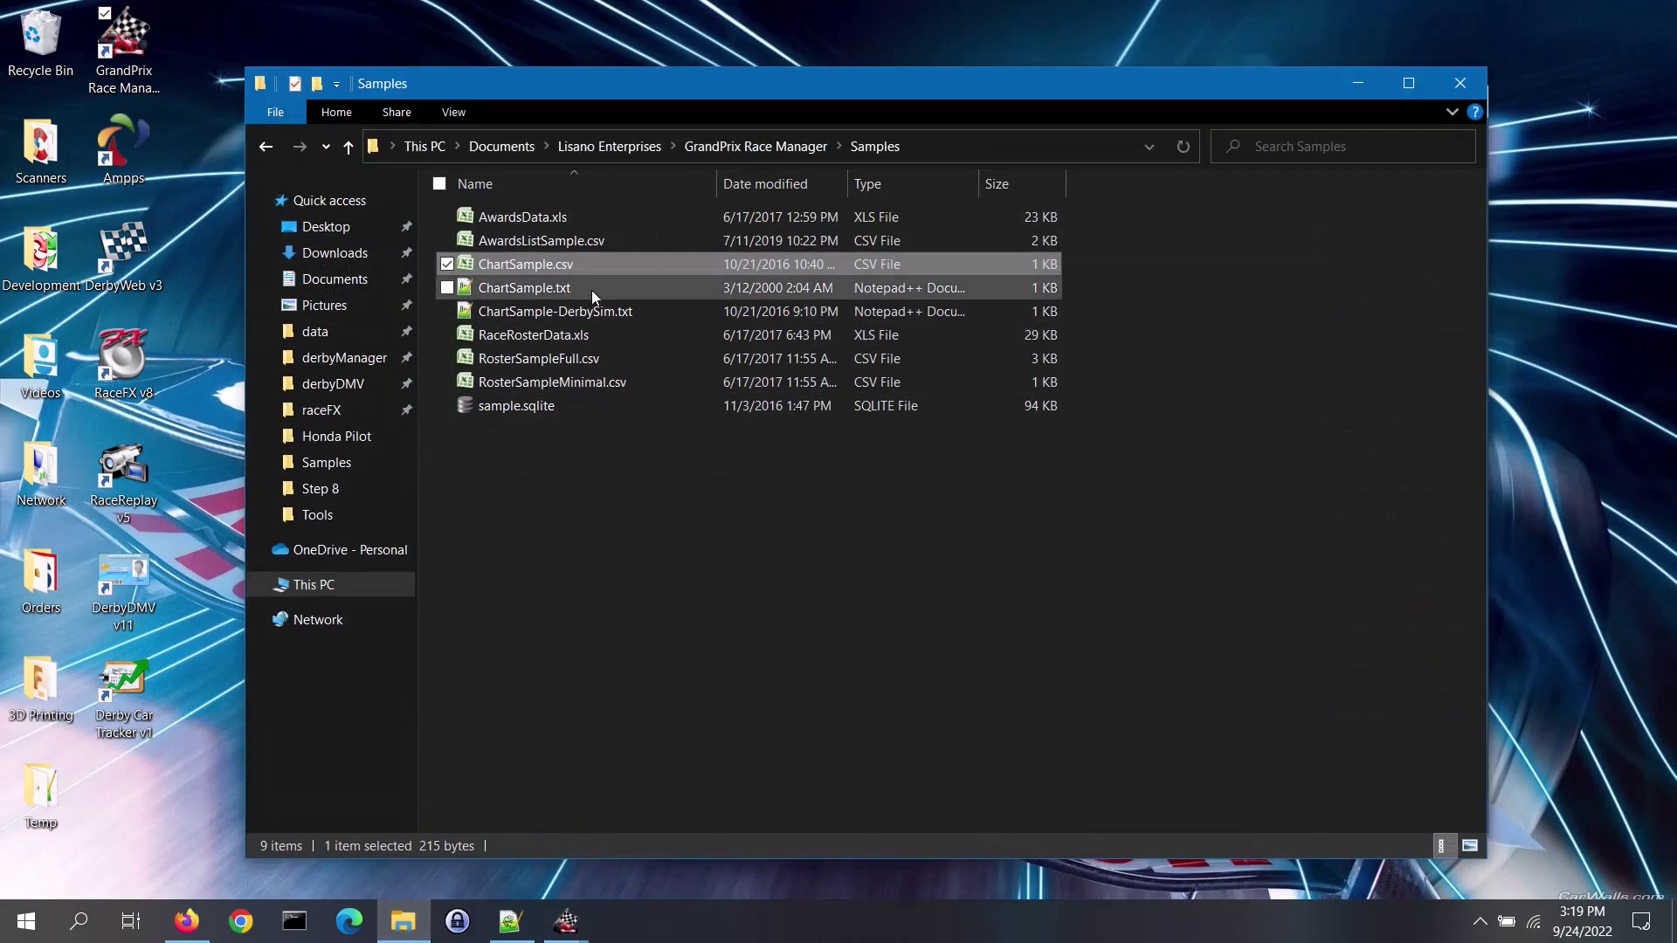
pyautogui.click(607, 311)
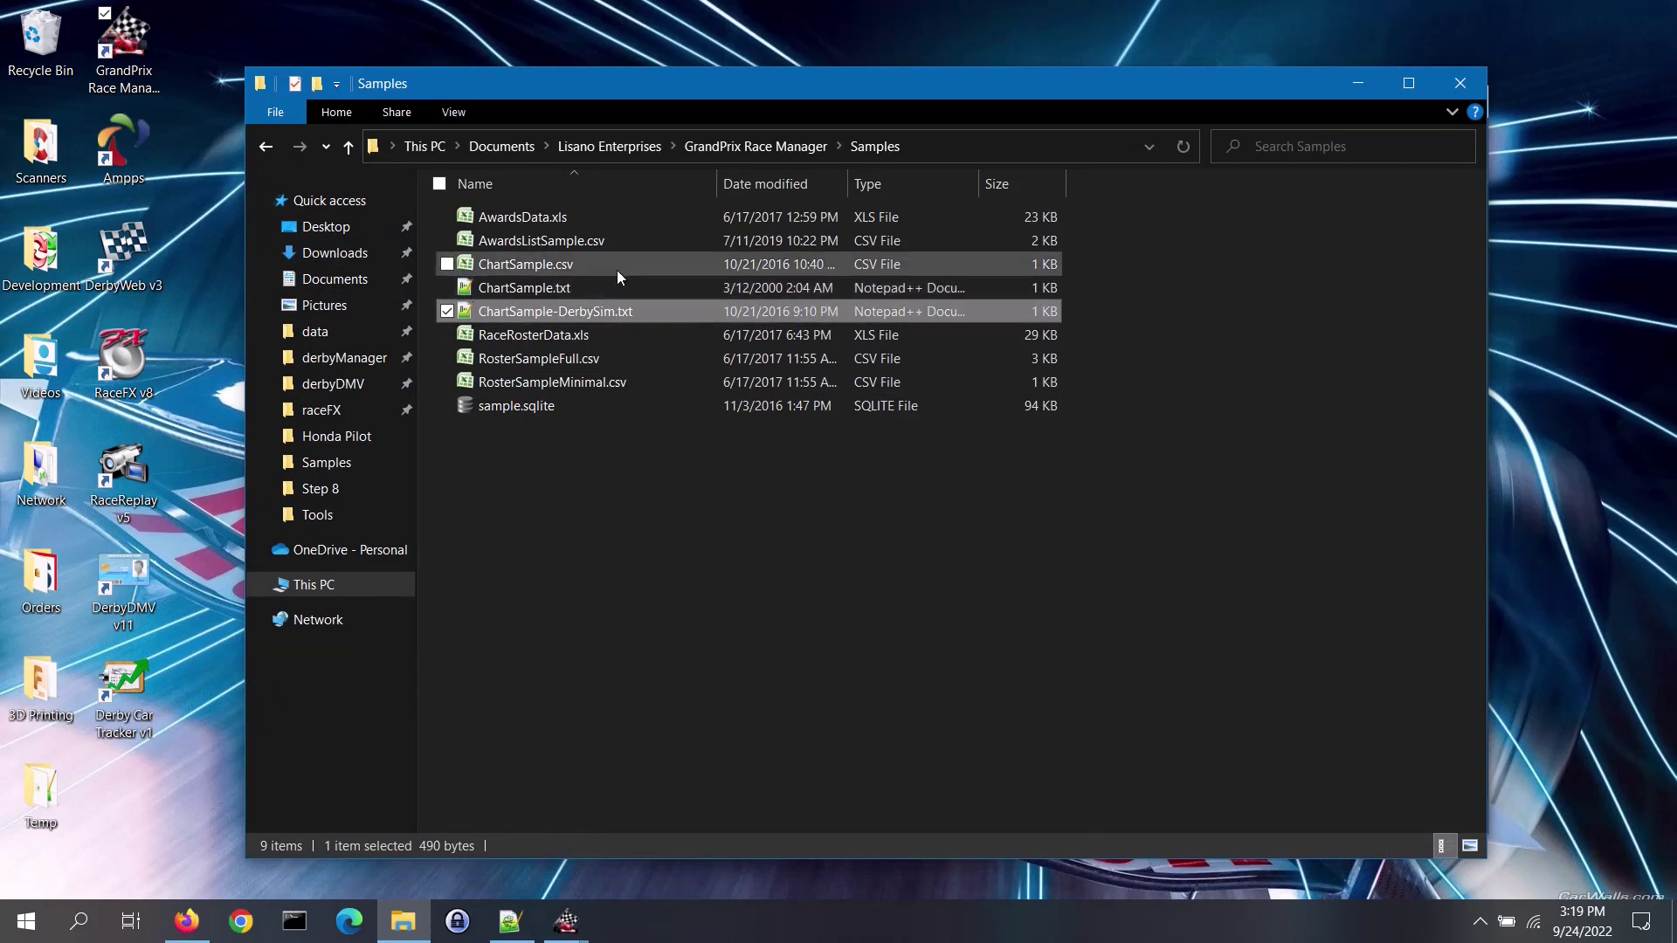
pyautogui.click(616, 270)
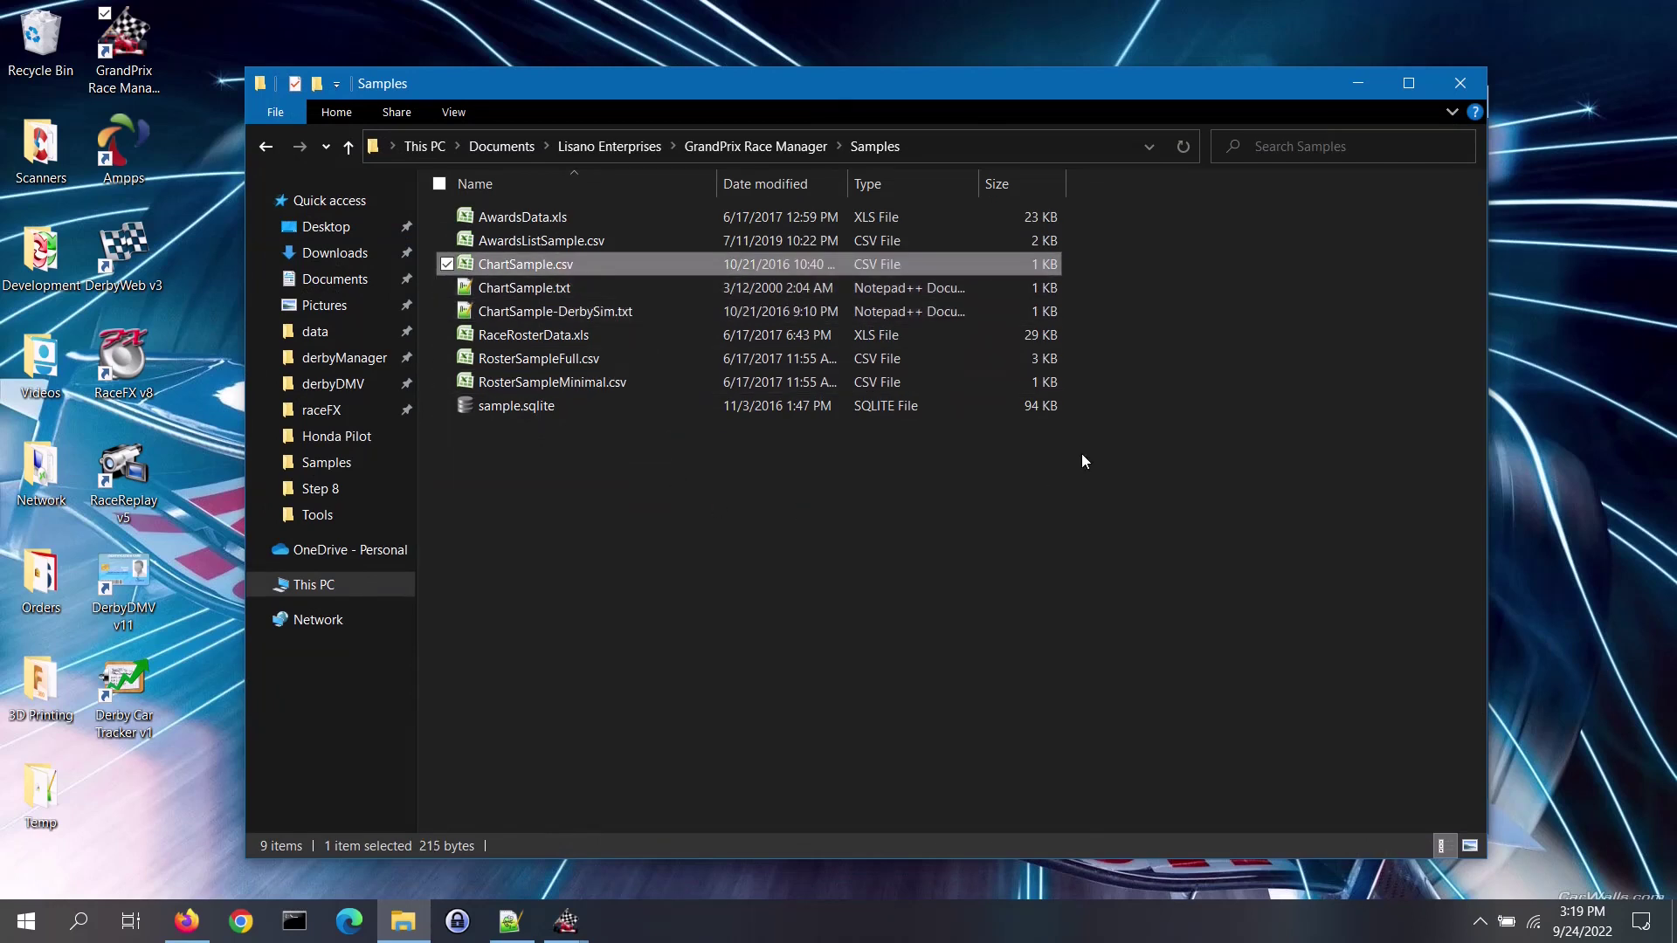
pyautogui.click(1367, 86)
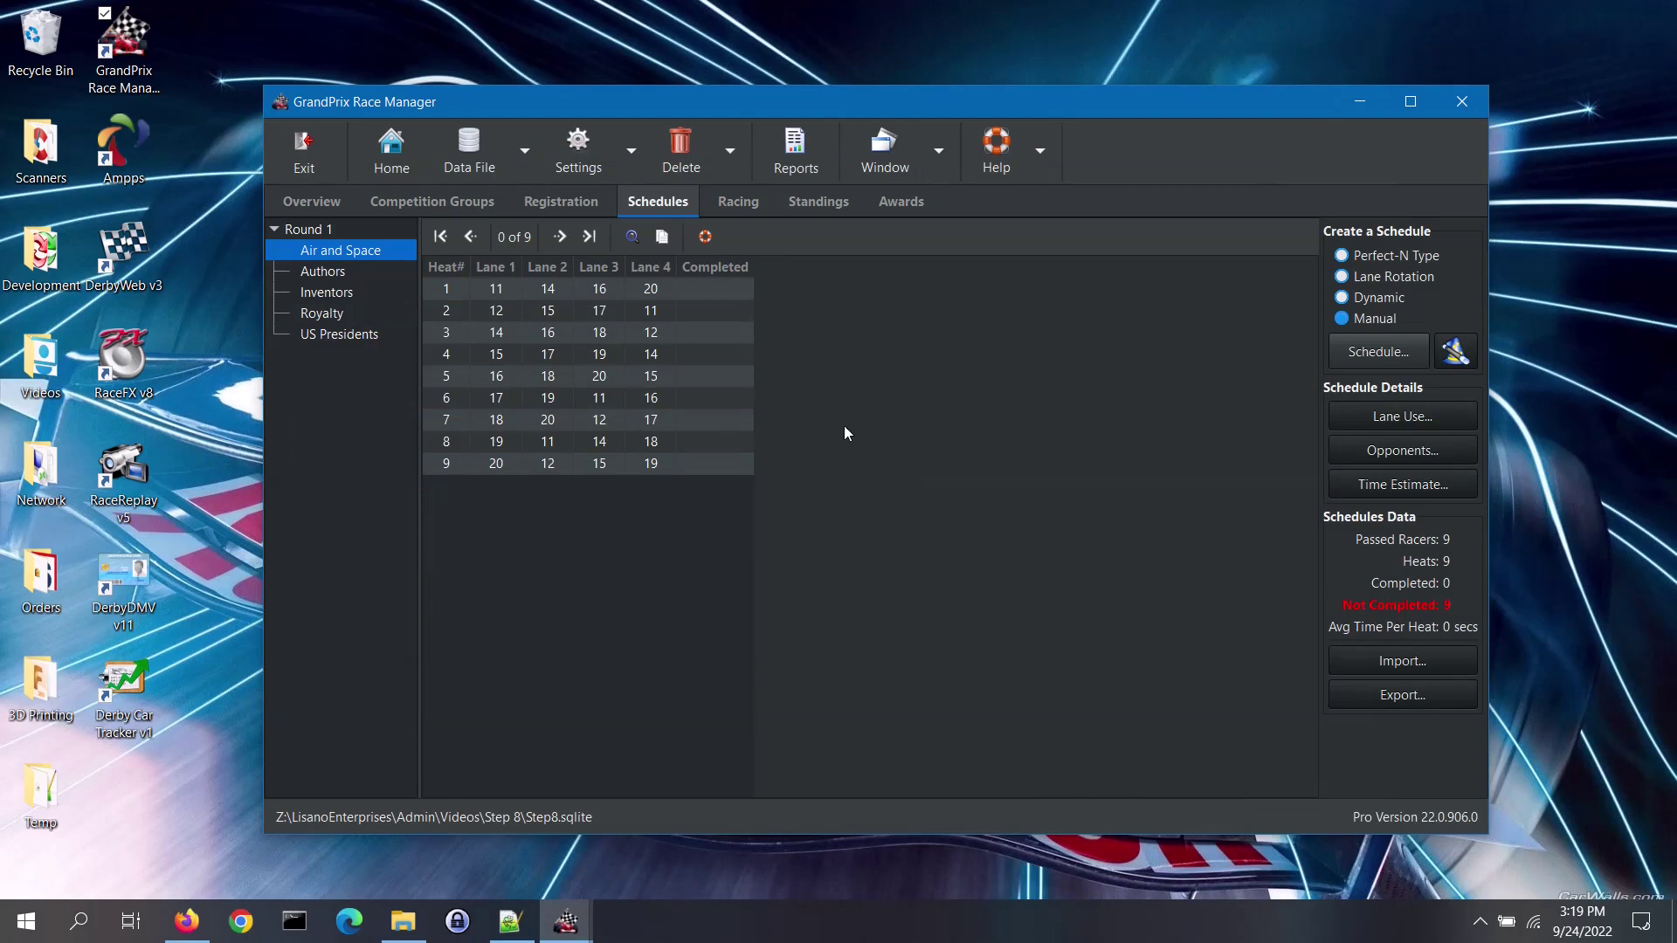
# Step: Start a CSV schedule import for the US Presidents group and load ChartSample.csv from the Samples folder into the data preview
pyautogui.click(351, 336)
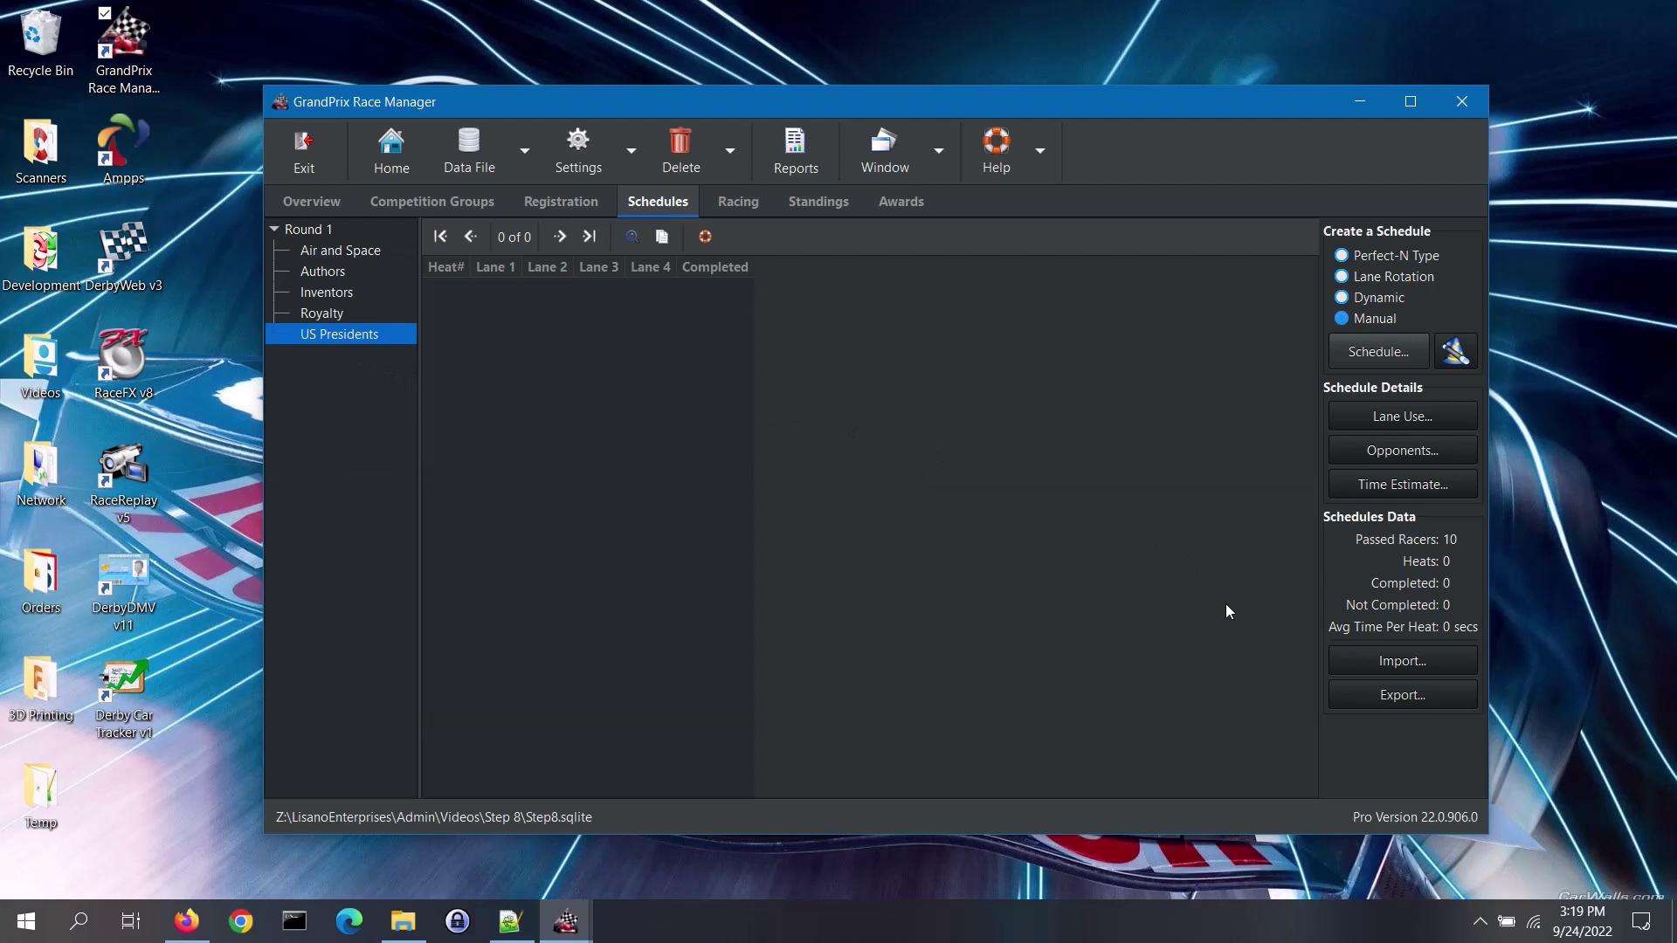
pyautogui.click(1374, 660)
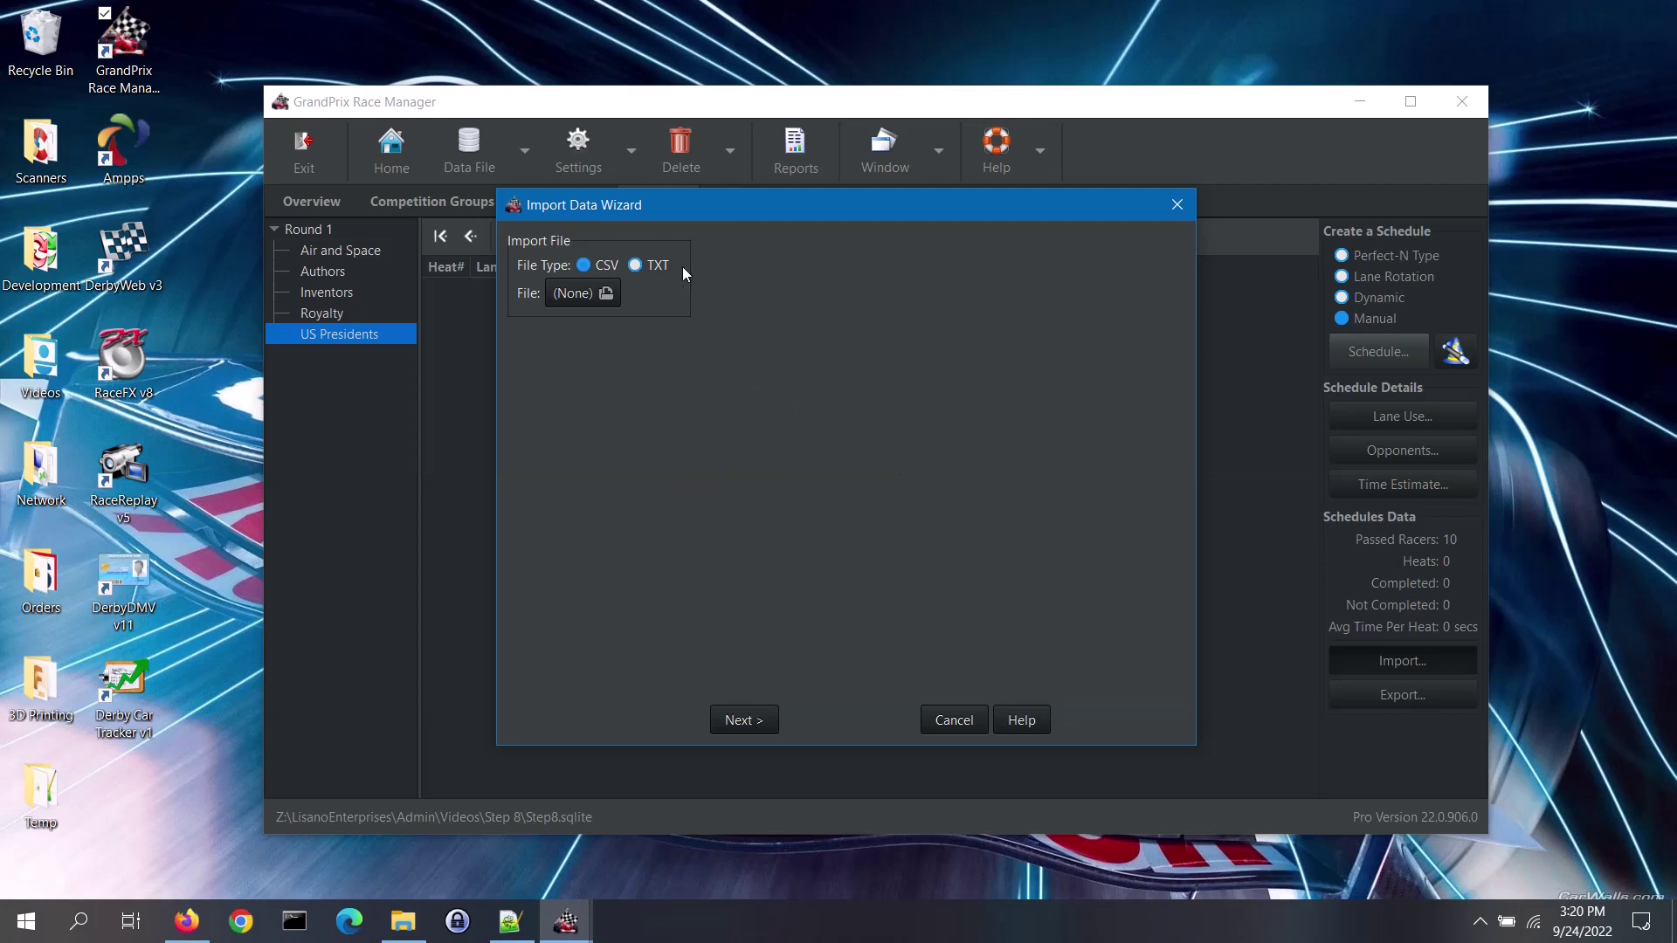
pyautogui.click(595, 293)
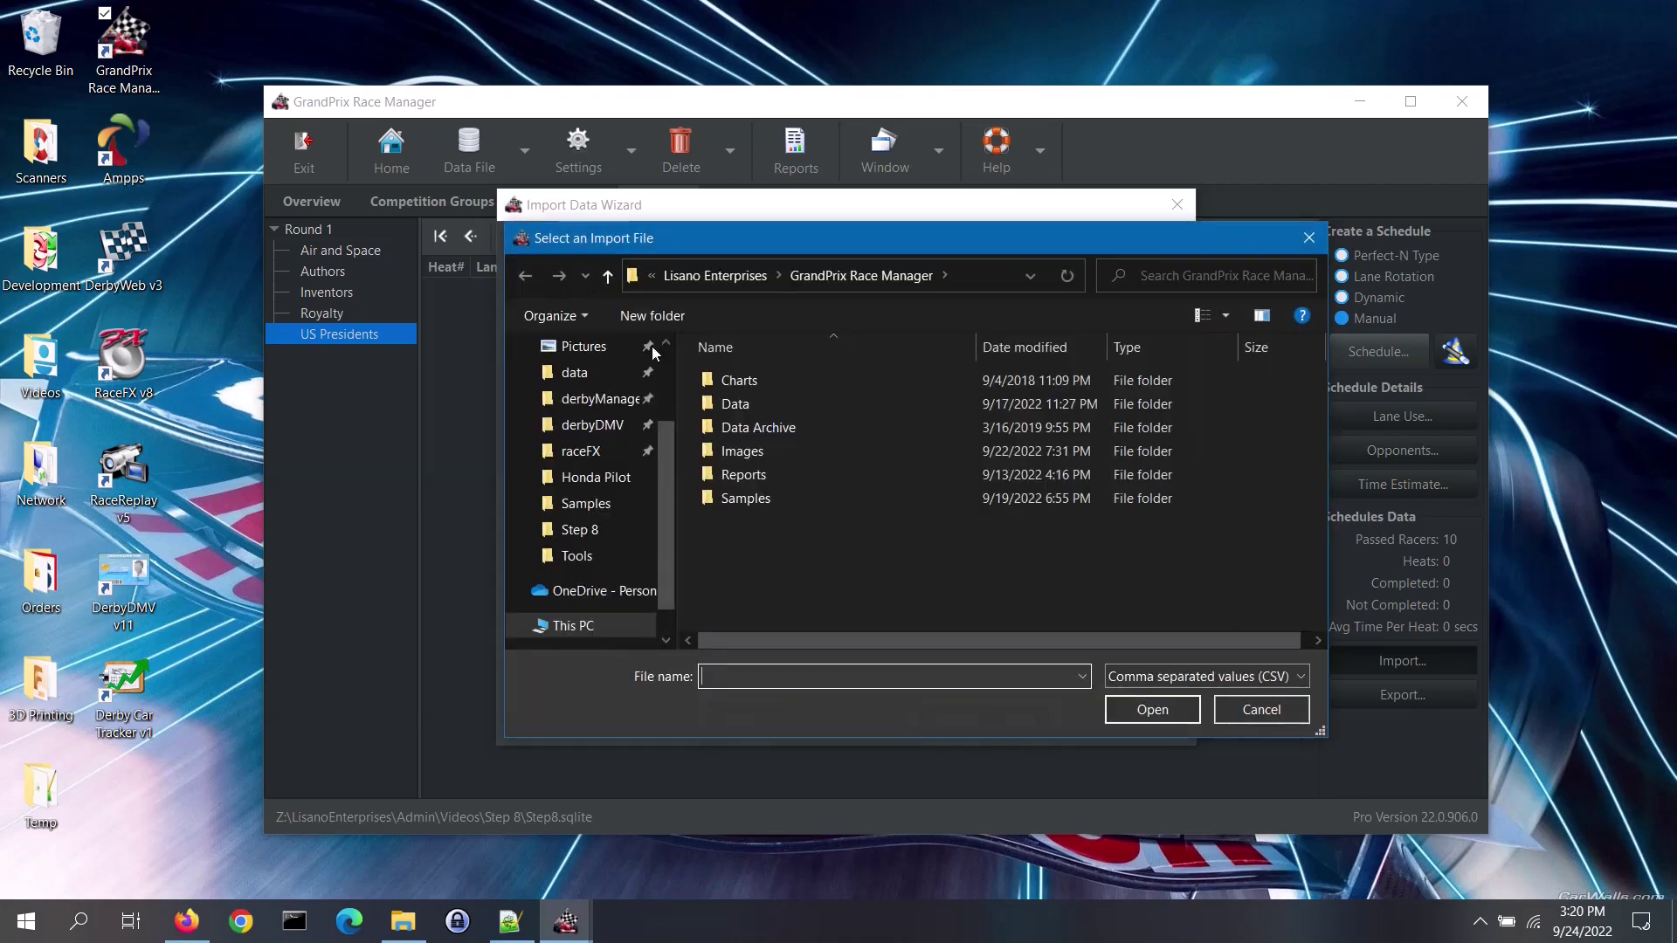
pyautogui.doubleClick(741, 500)
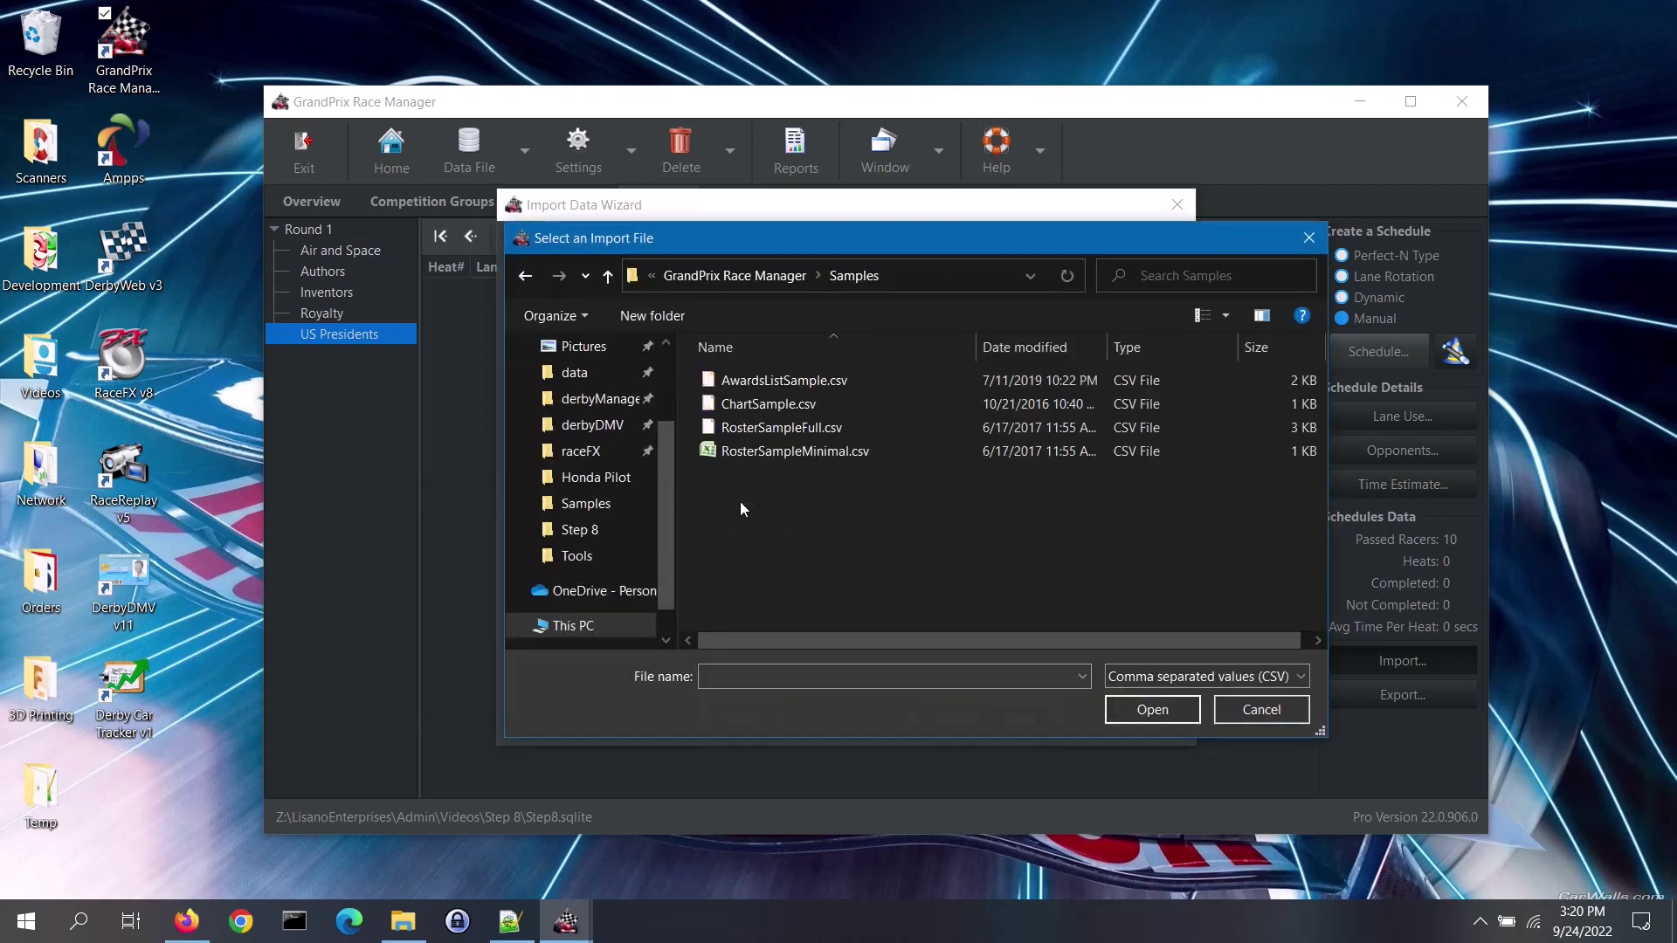
pyautogui.doubleClick(758, 403)
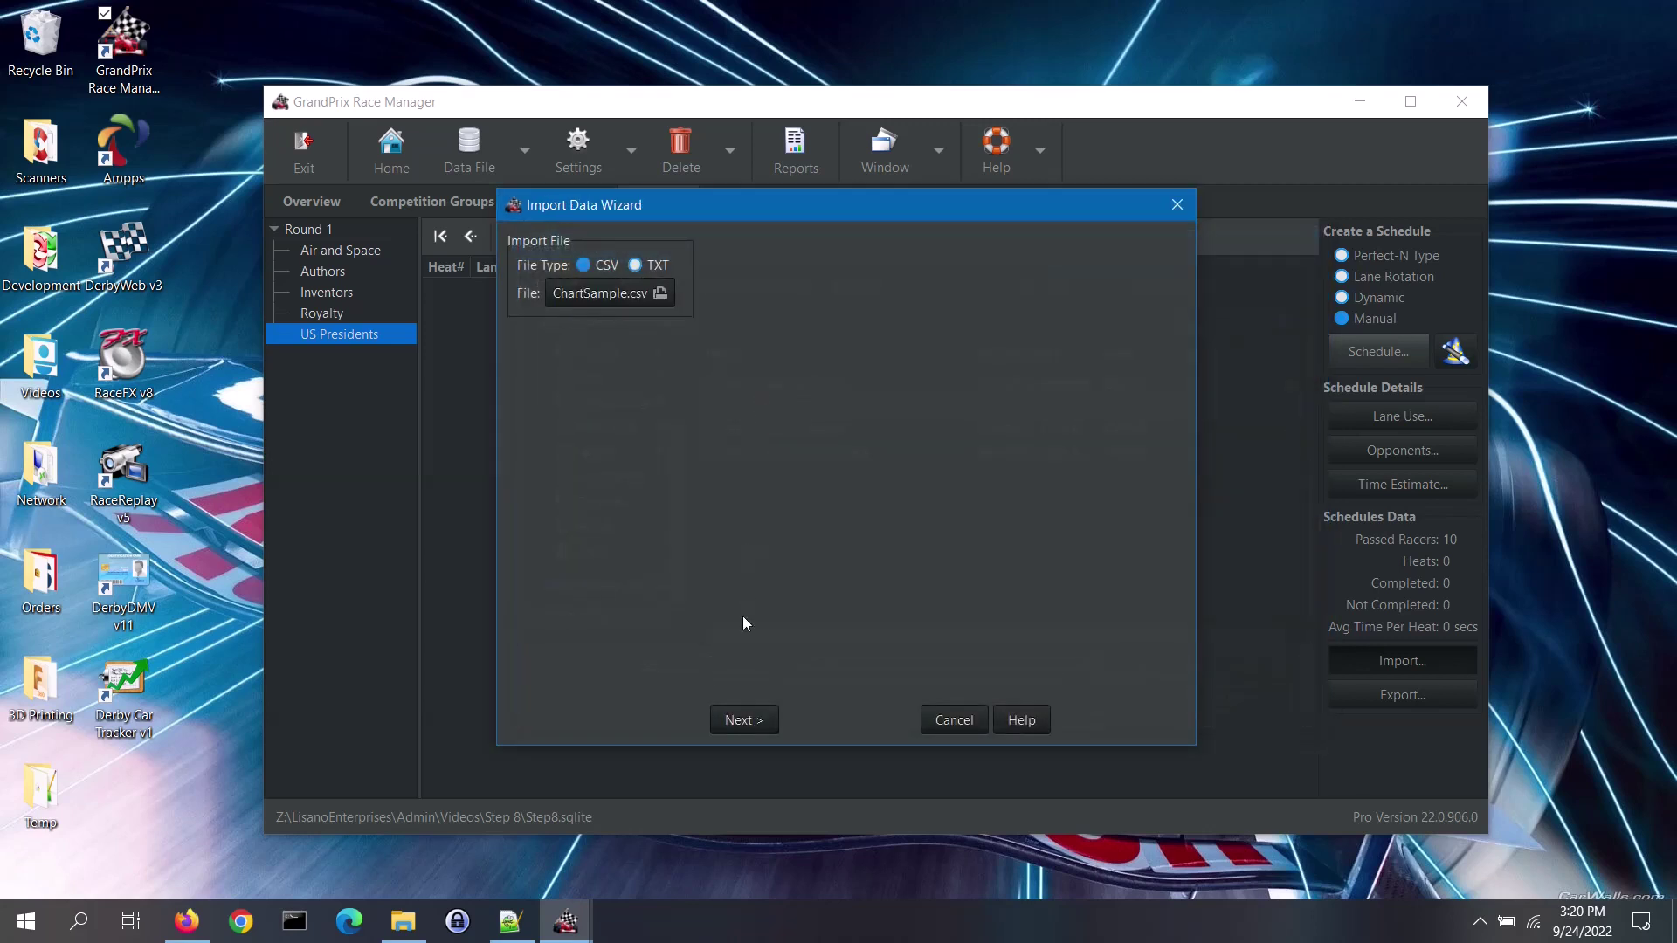
pyautogui.click(755, 720)
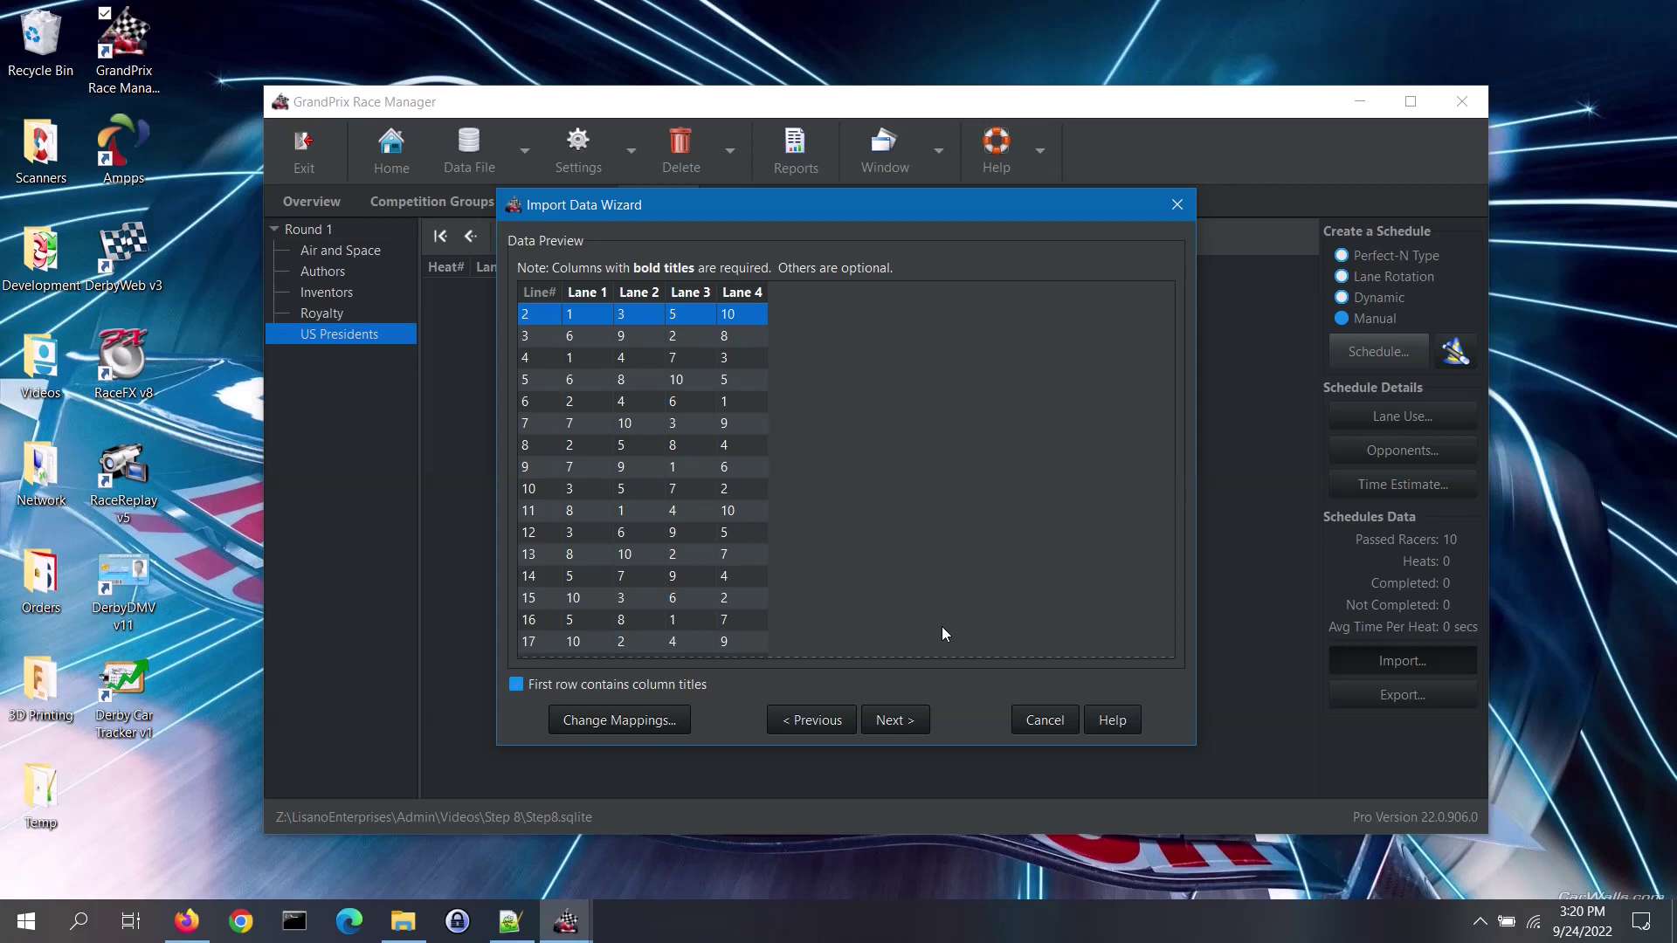
# Step: Compare the data preview without and with first-row column titles, and look at the Lane 3 import column choices in the data mappings, cancelling without changes
pyautogui.click(703, 687)
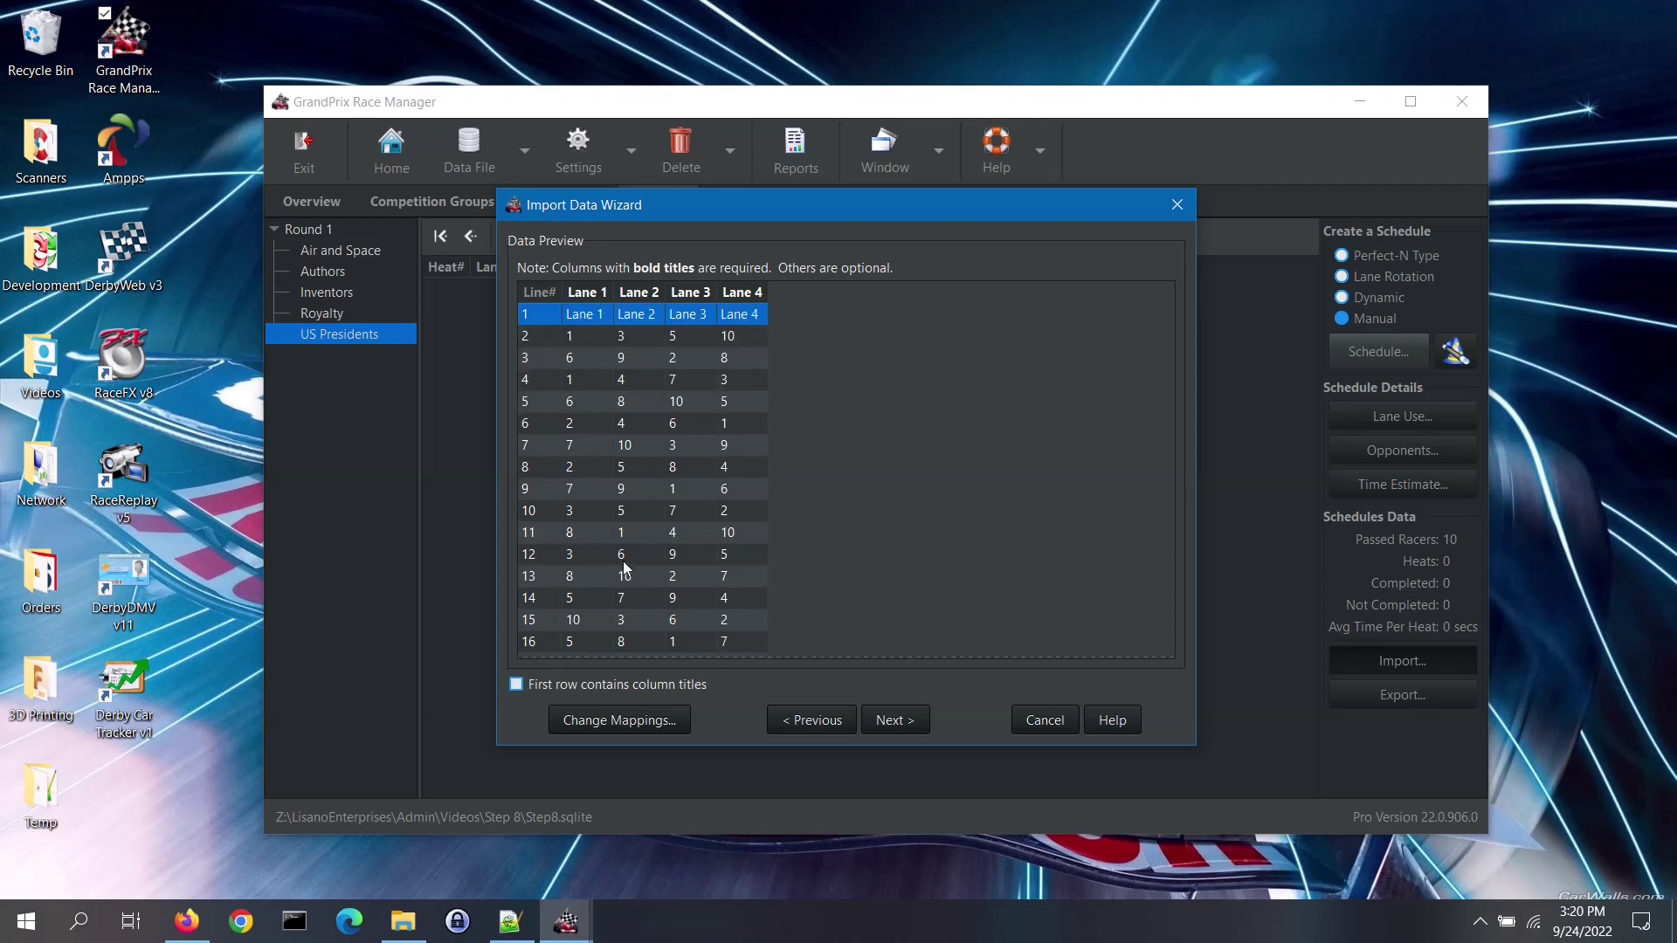
pyautogui.click(526, 685)
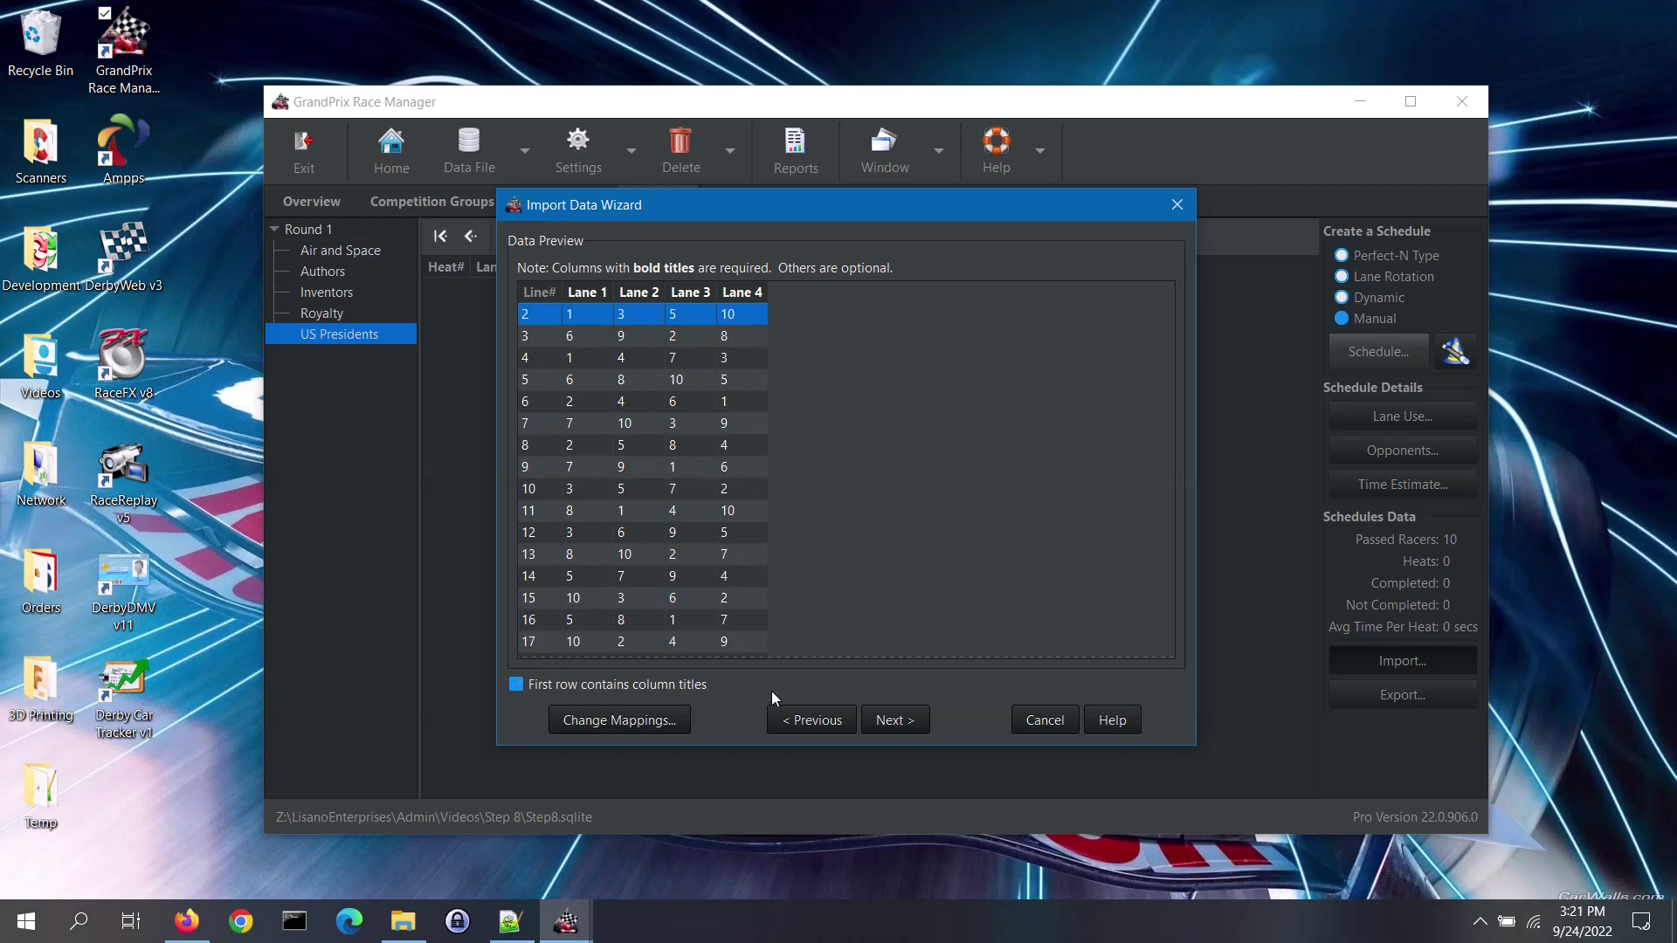
pyautogui.click(673, 719)
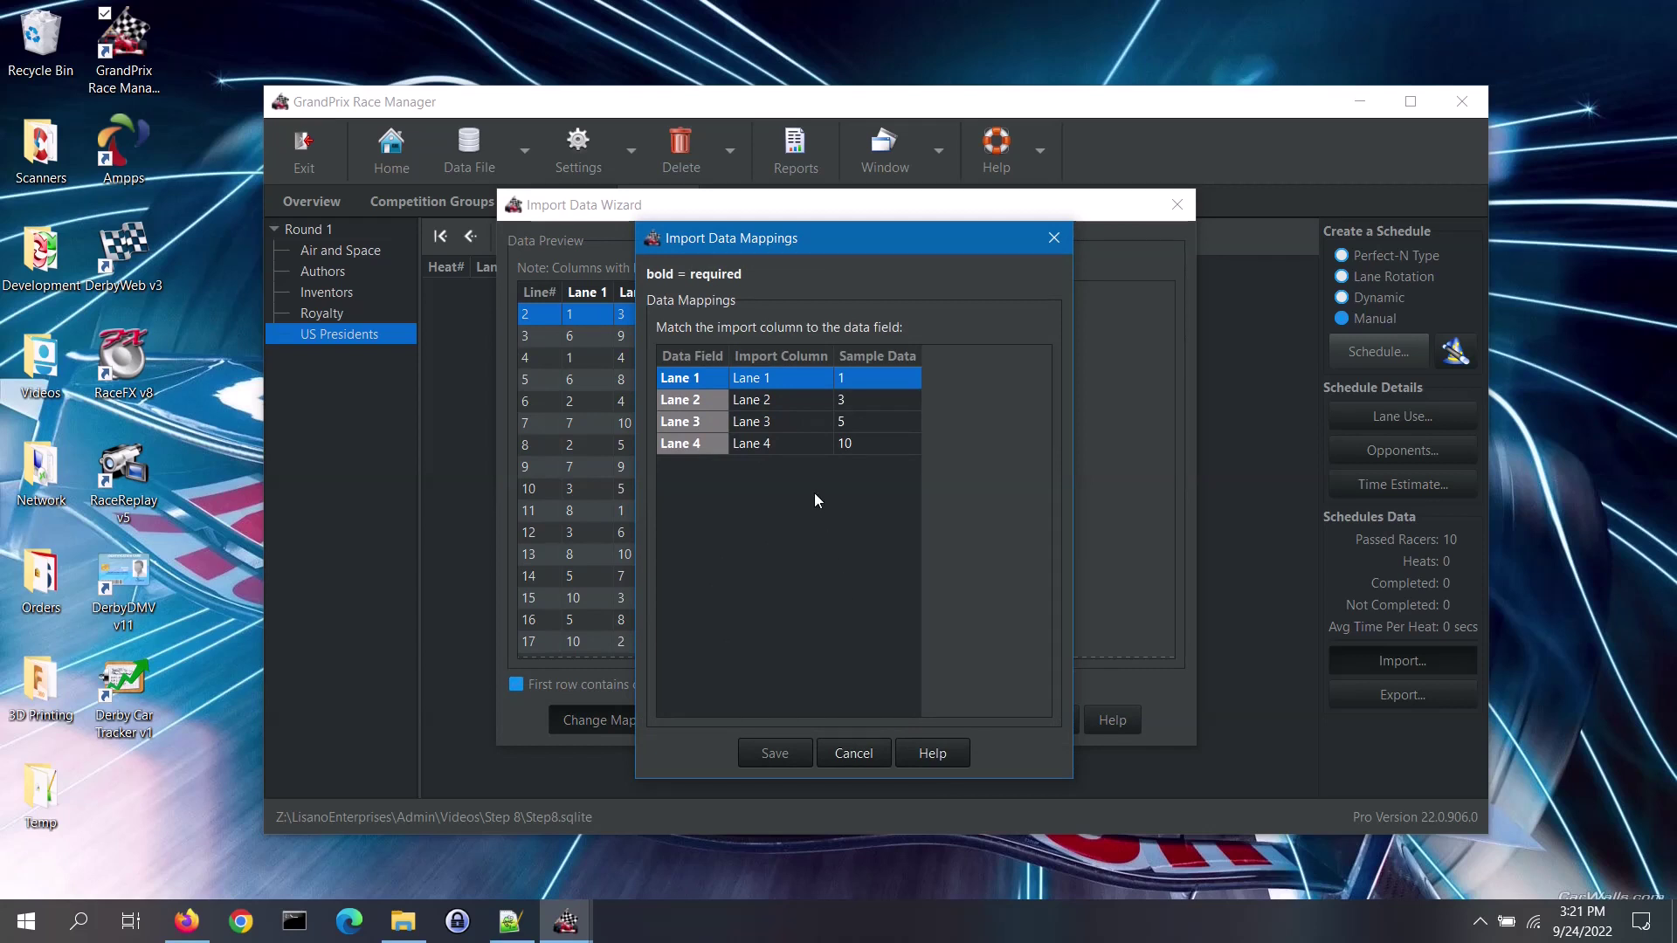
pyautogui.click(814, 425)
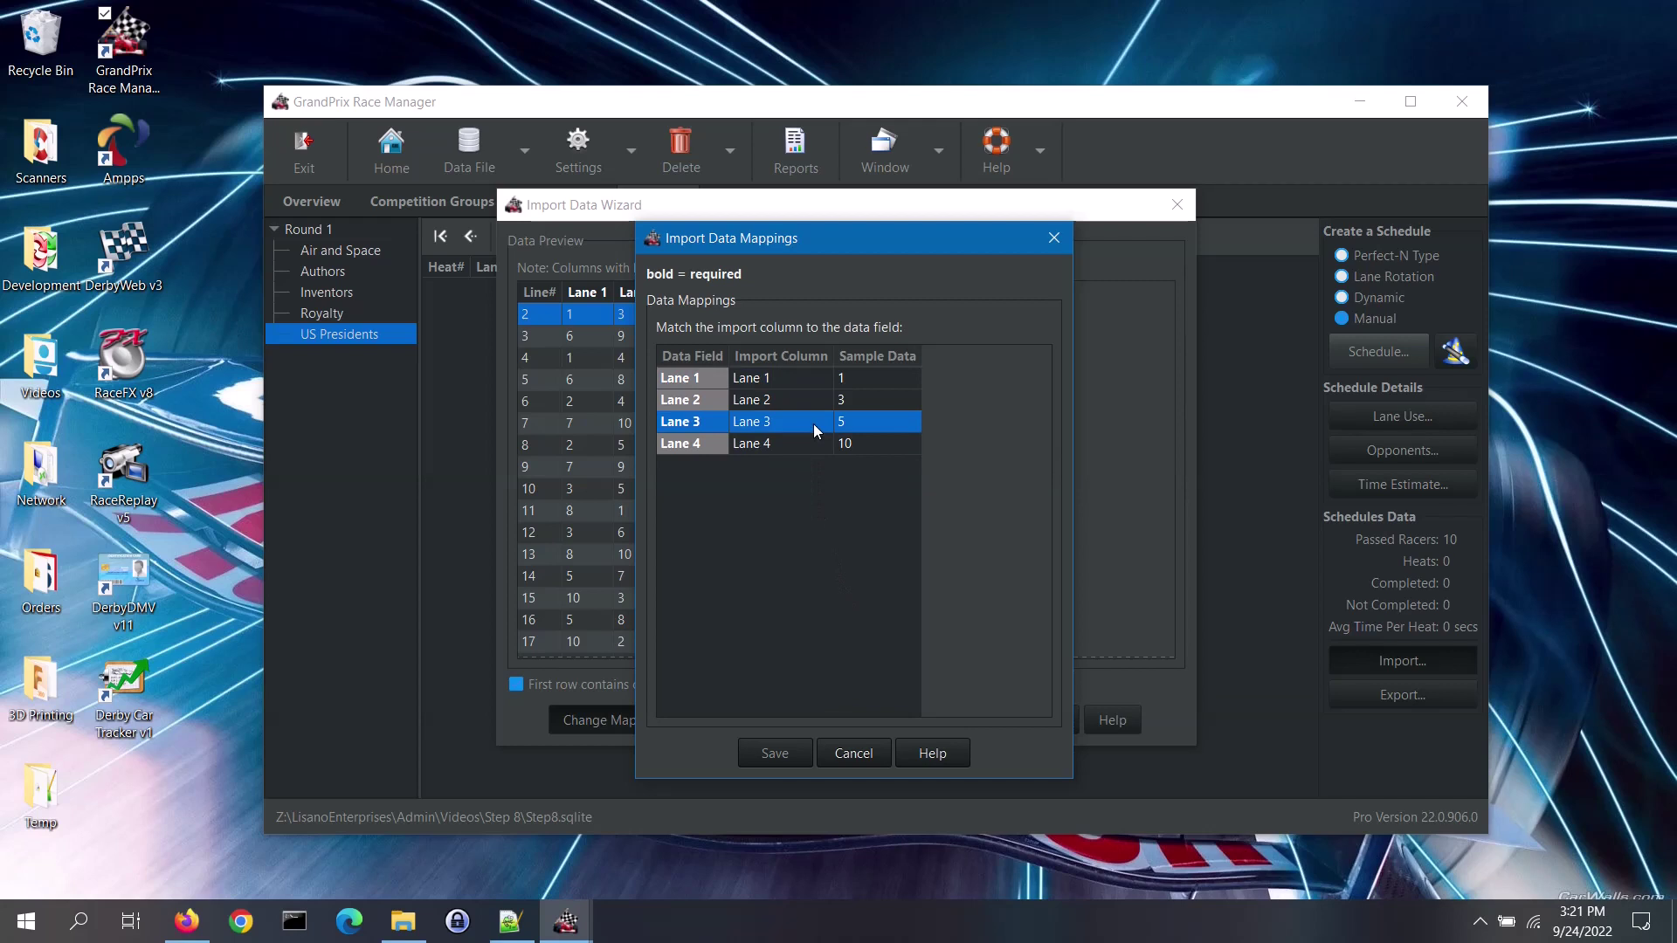
pyautogui.click(814, 423)
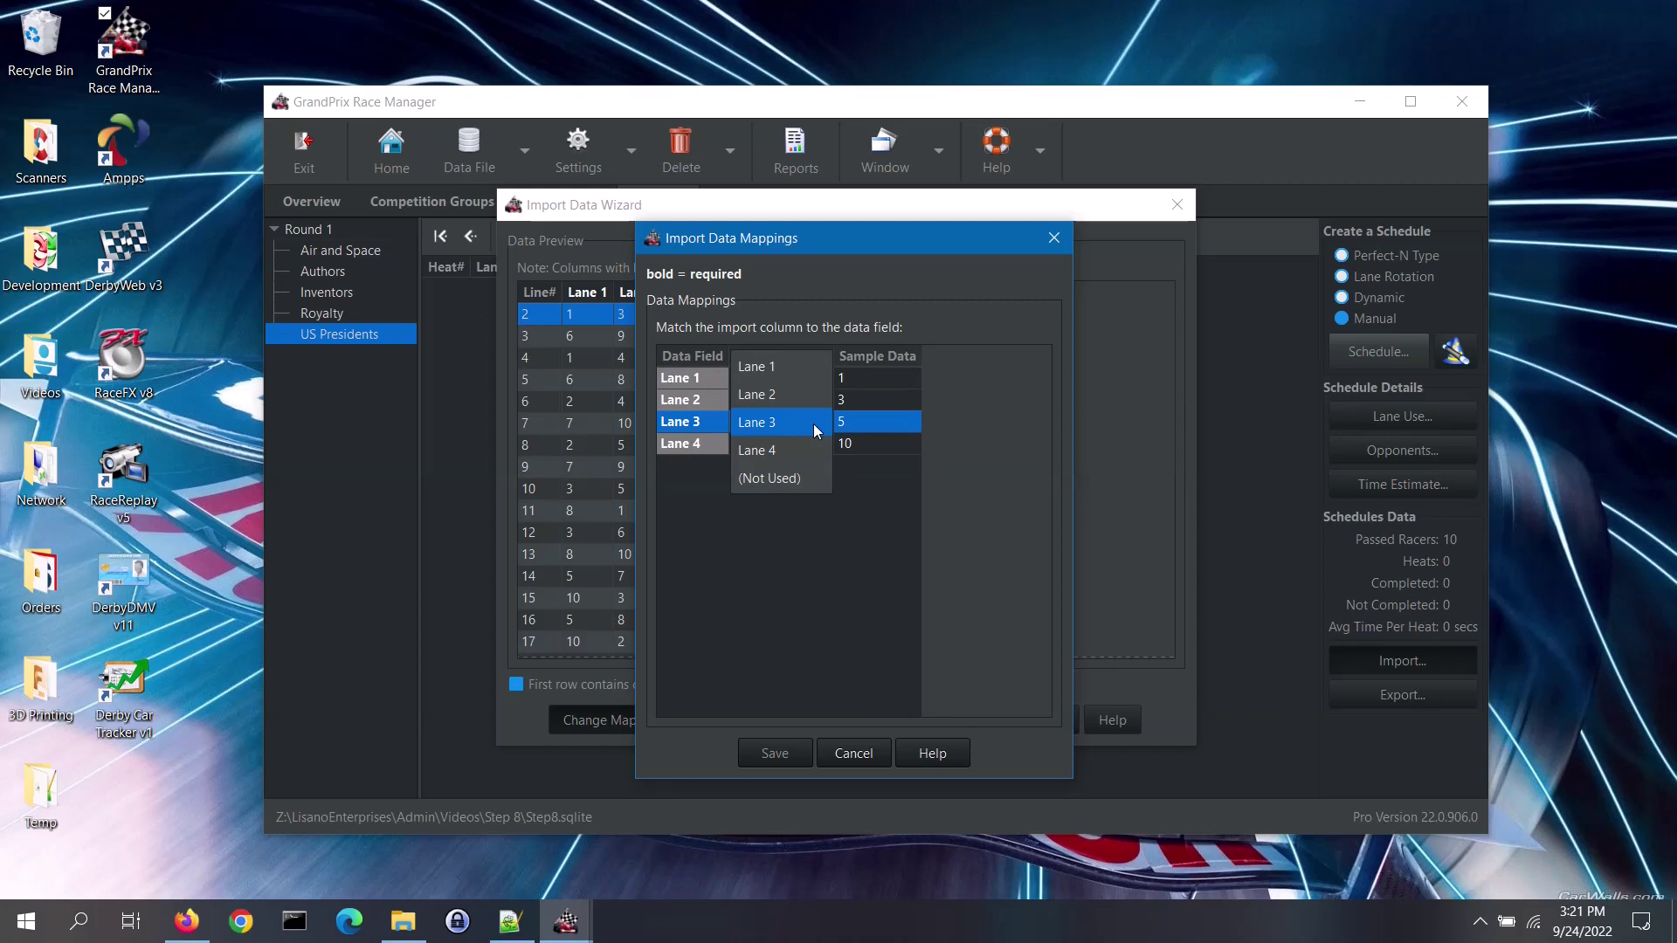
pyautogui.click(866, 541)
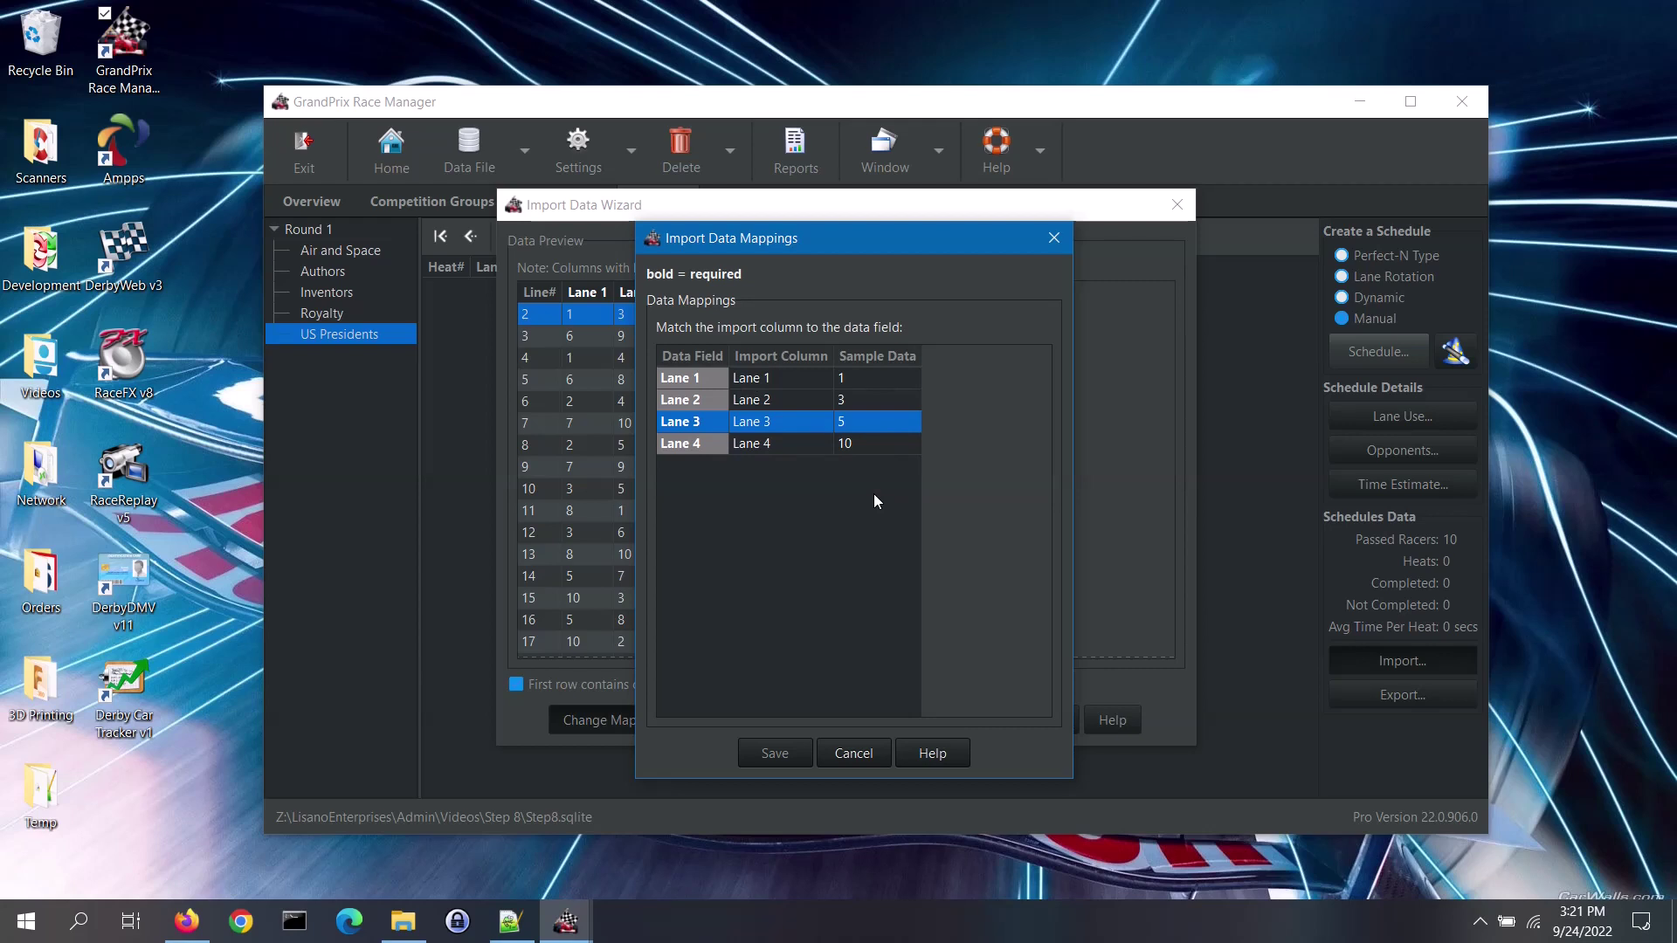
pyautogui.click(877, 756)
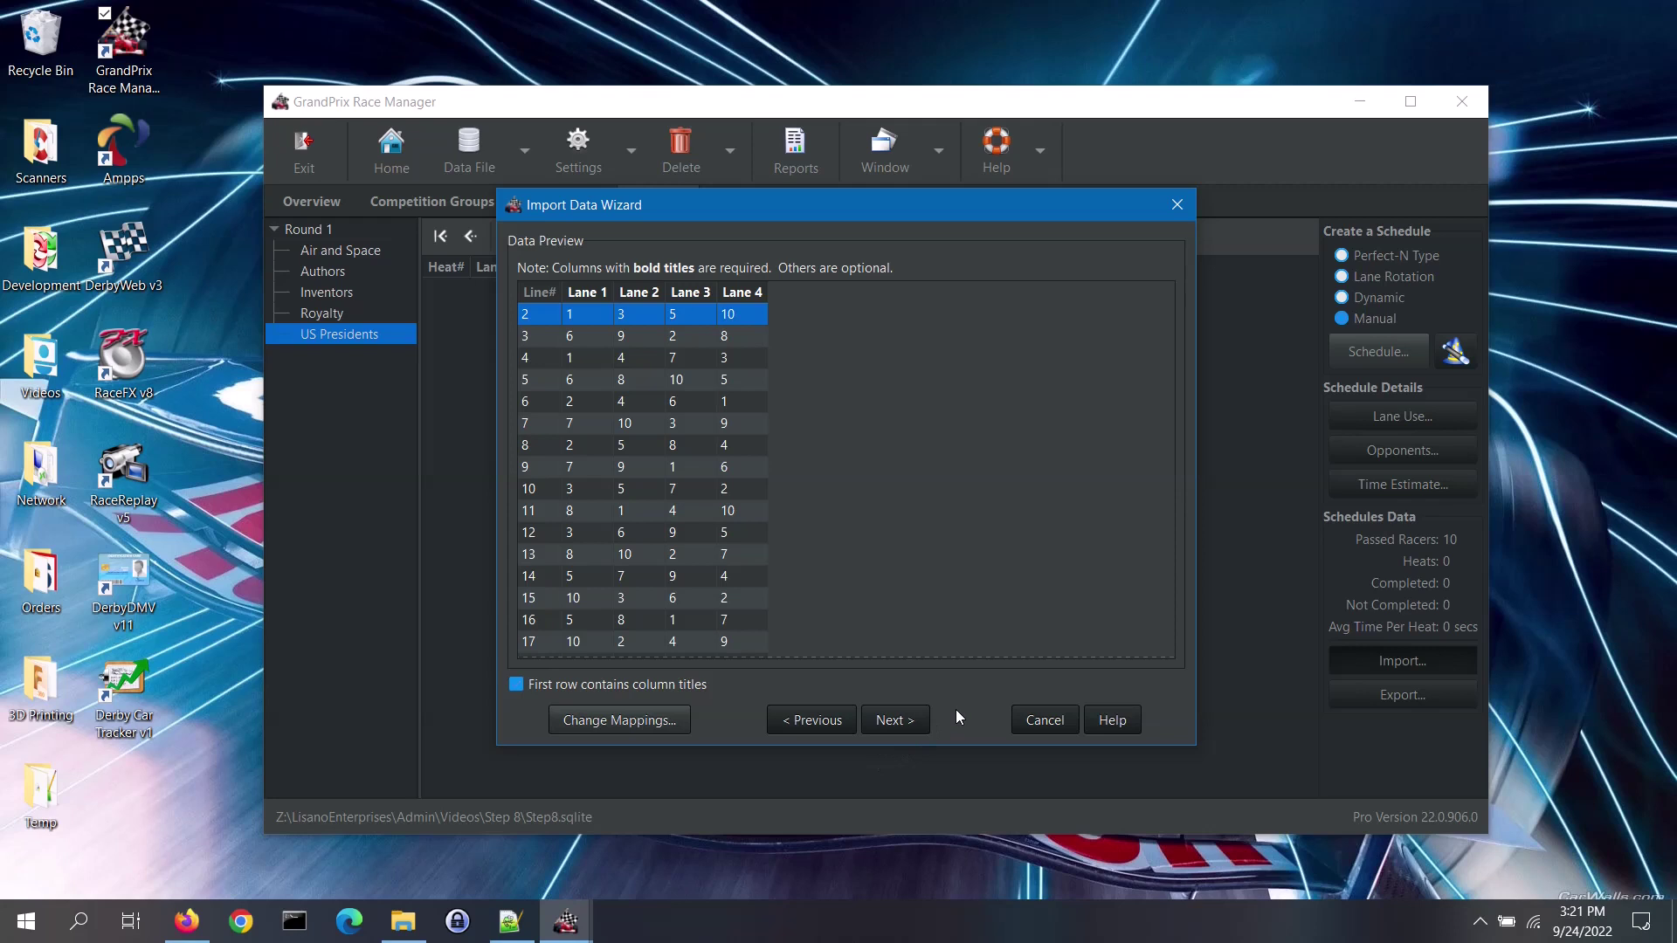
# Step: Run the import of the previewed chart data into the US Presidents schedule and finish the wizard
pyautogui.click(894, 720)
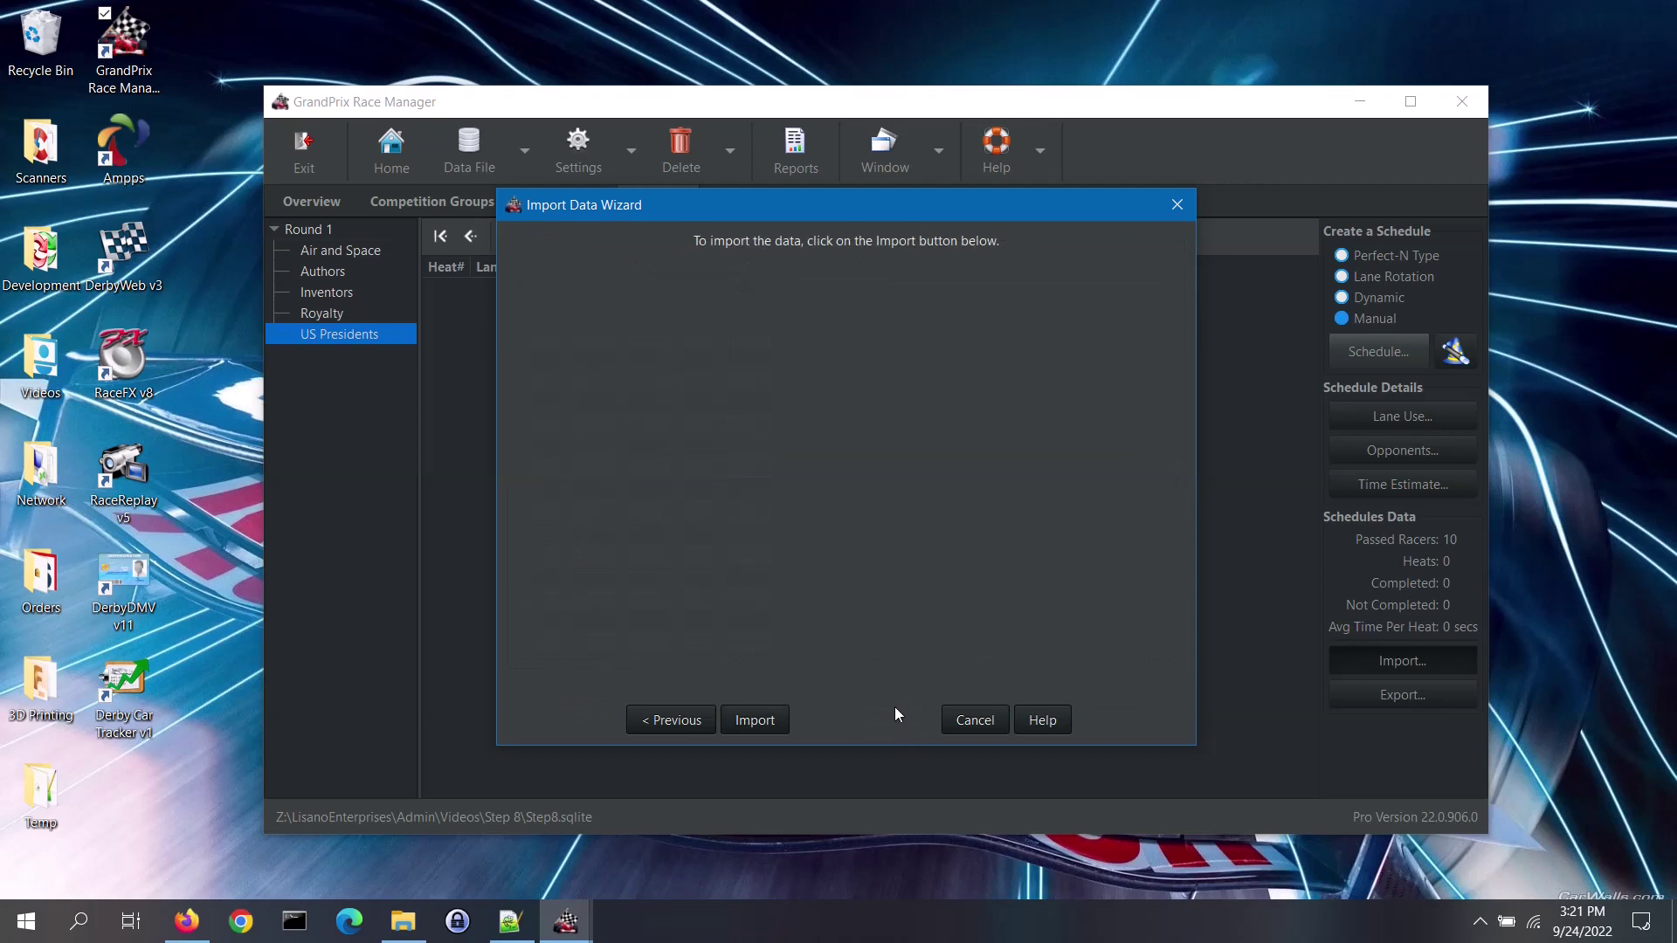
pyautogui.click(755, 719)
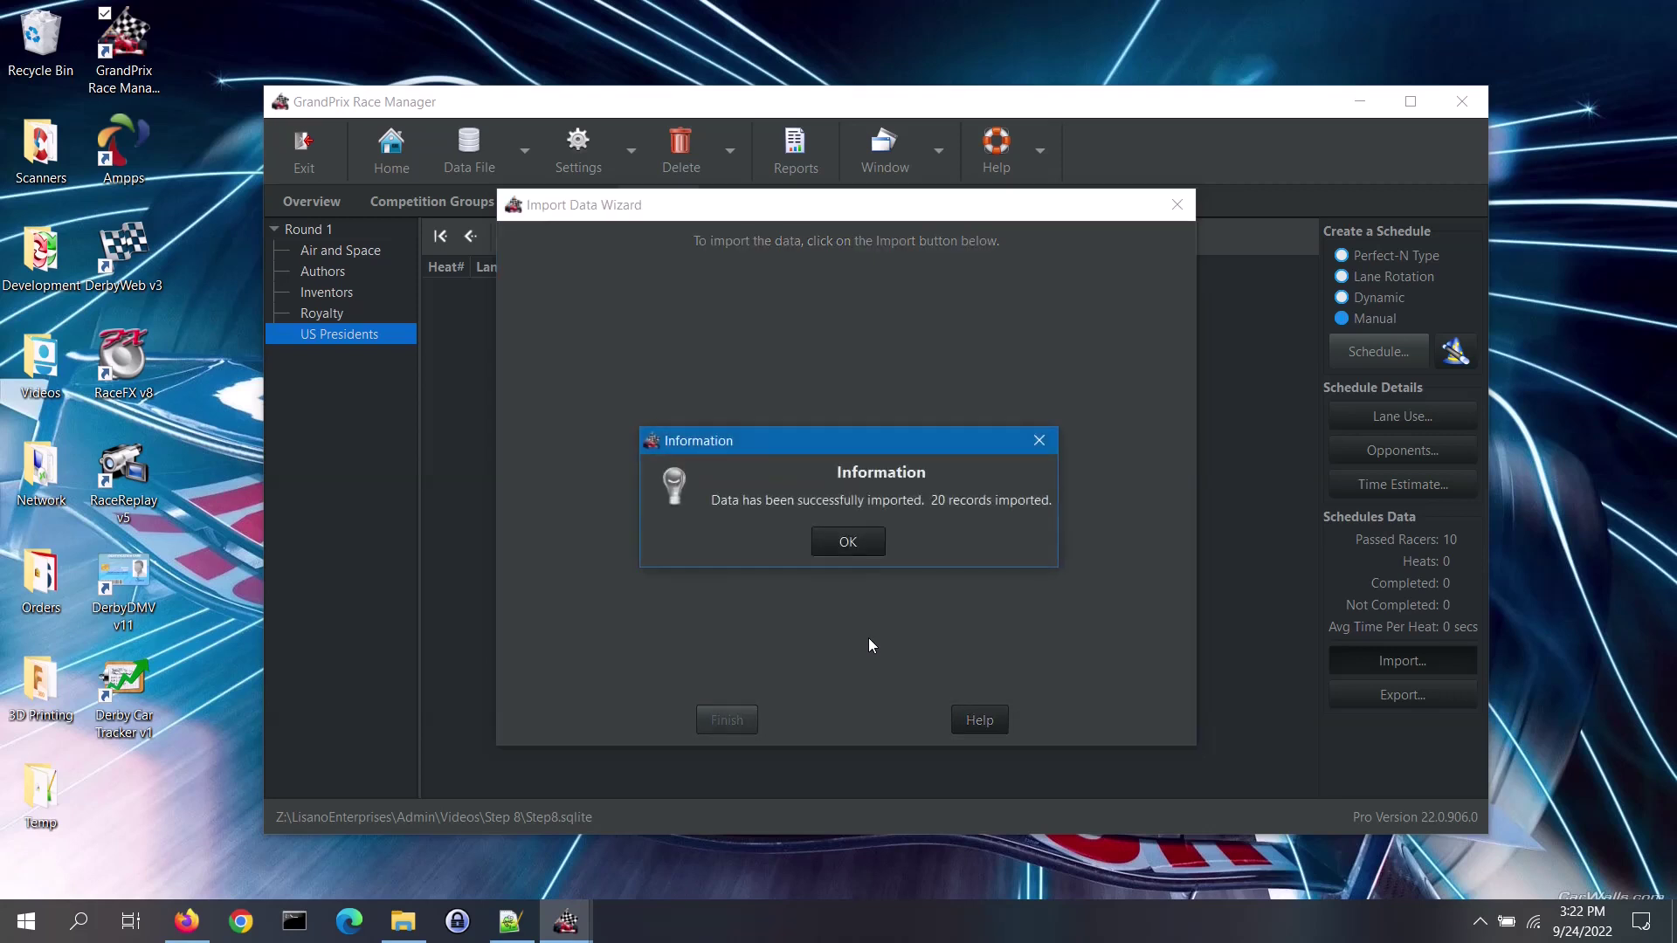
pyautogui.click(848, 541)
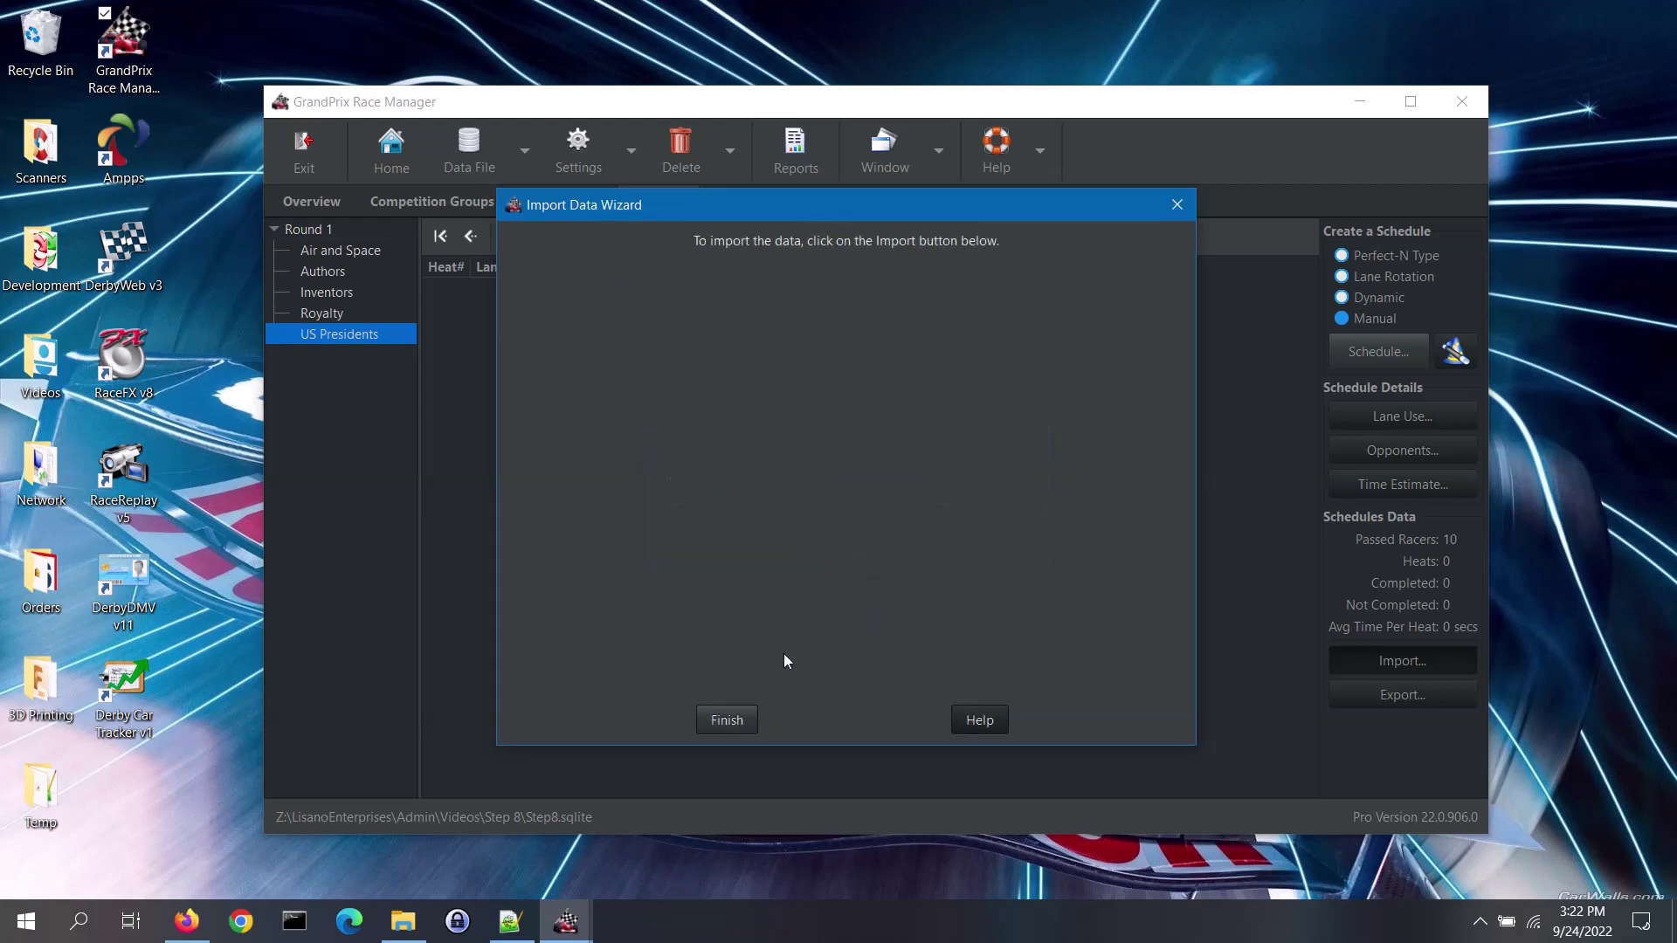
pyautogui.click(743, 724)
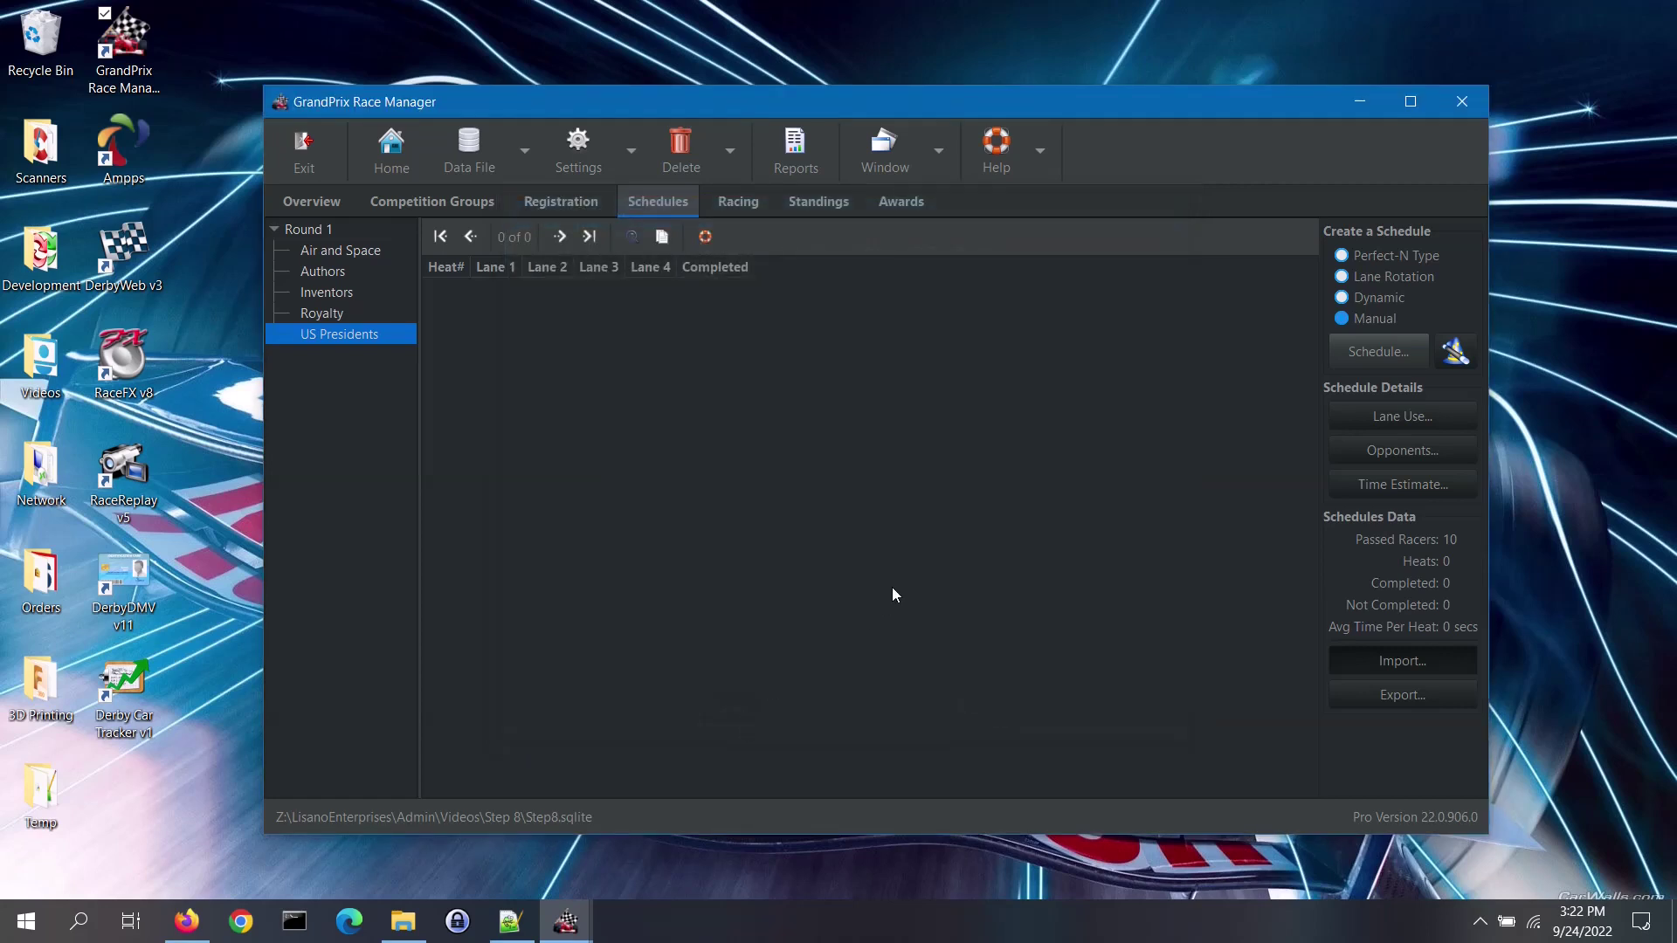